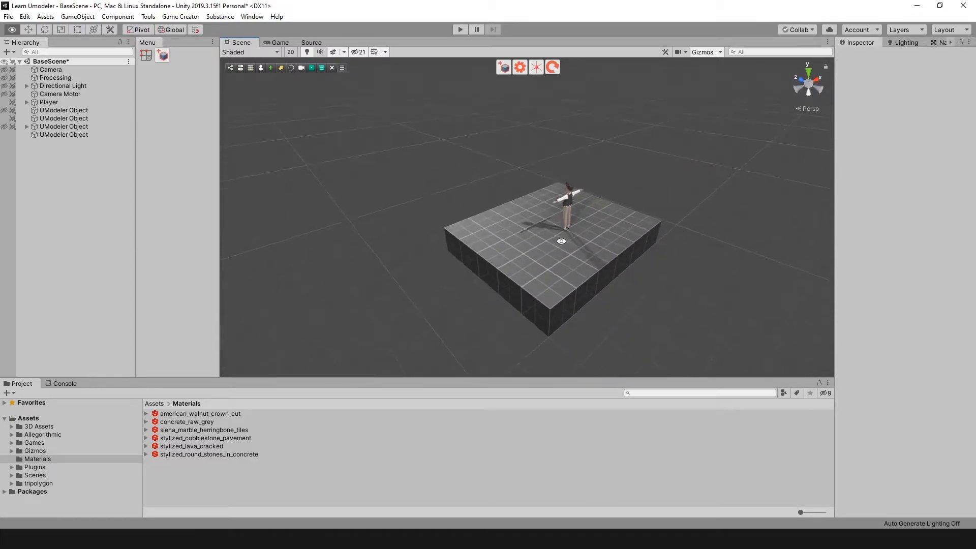
- Create a UModeler object with a box 1 wide, 1.5 deep and 2 high on the platform's corner, and stack a 1 × 1 × 2 box on top
left_click_drag(624, 241, 543, 240, "alt")
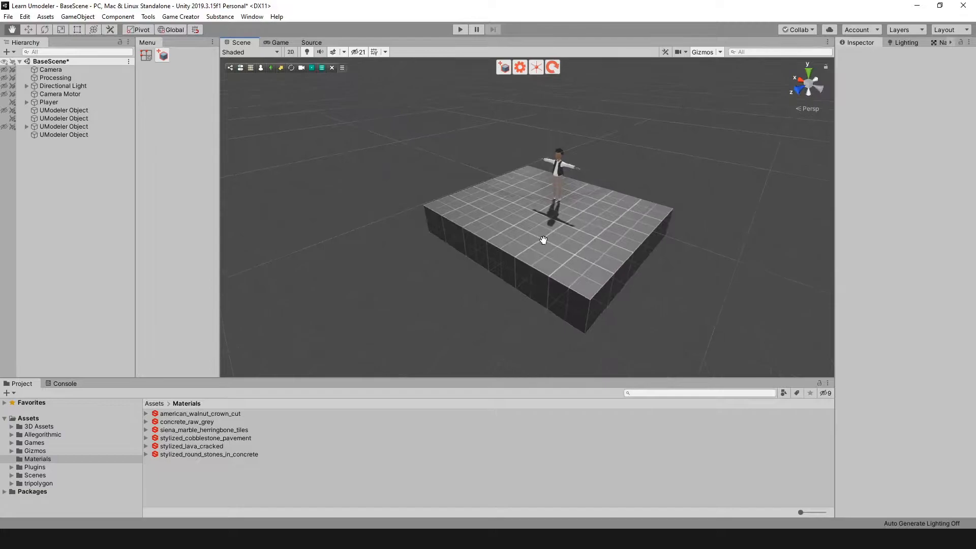
middle_click_drag(543, 240, 551, 225)
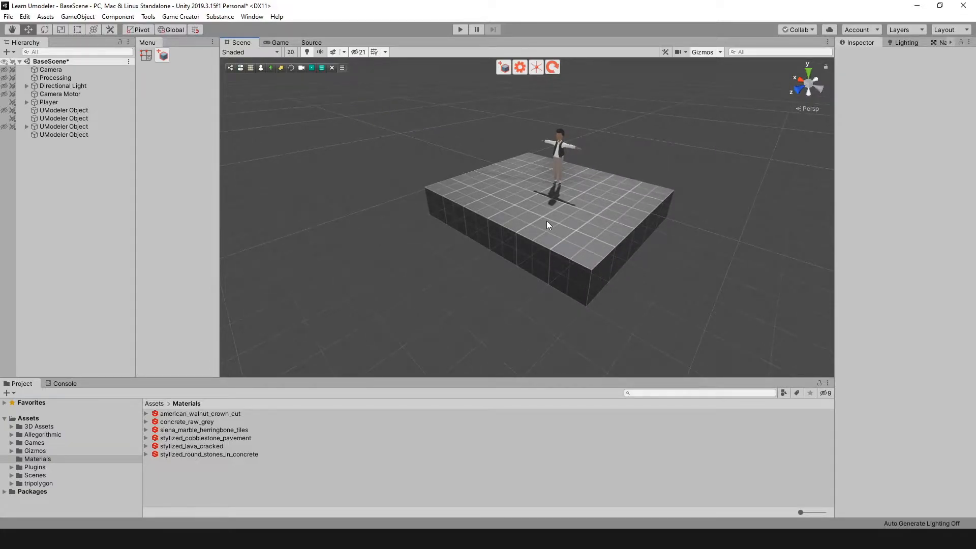
left_click(163, 55)
left_click_drag(429, 235, 440, 210, "alt")
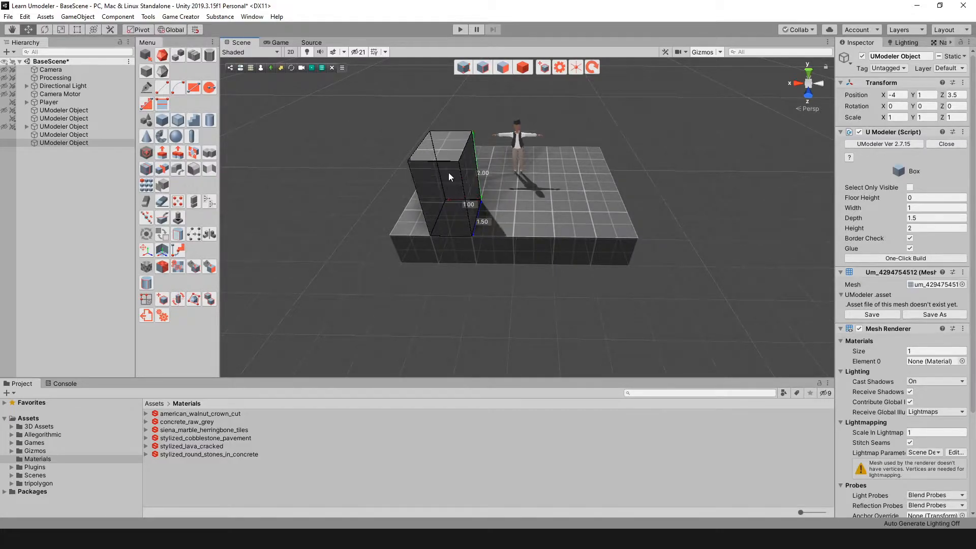
left_click(448, 173)
mouse_move(448, 172)
left_mouse_down("alt")
mouse_move(609, 239)
mouse_move(645, 212)
mouse_move(644, 182)
mouse_move(520, 203)
mouse_move(552, 213)
mouse_move(549, 233)
mouse_move(666, 146)
left_mouse_up("alt")
left_click(555, 124)
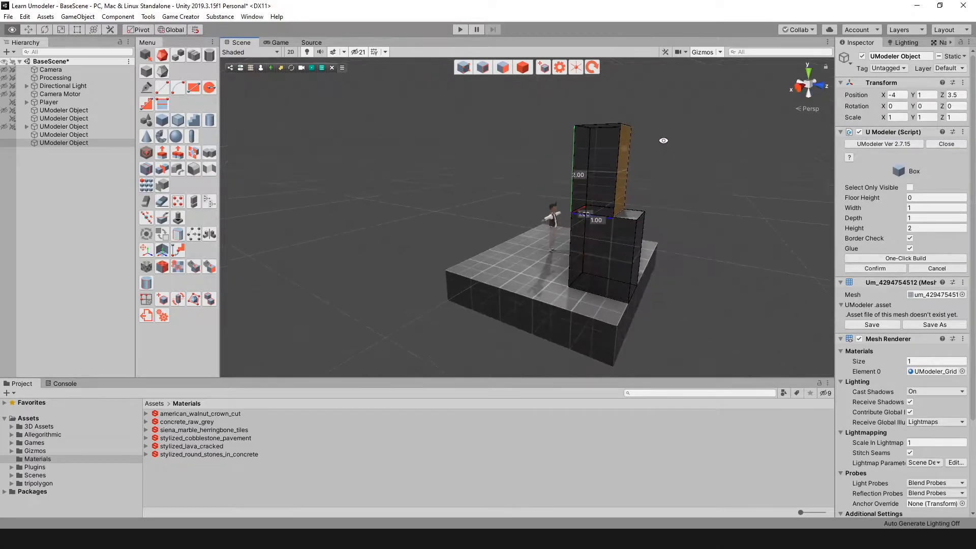
- Build a 1 × 1 × 3.5 box arm sideways from the stacked box and a second 1 × 1 arm from its adjacent face
mouse_move(614, 127)
left_mouse_down()
mouse_move(618, 167)
mouse_move(593, 173)
left_mouse_up()
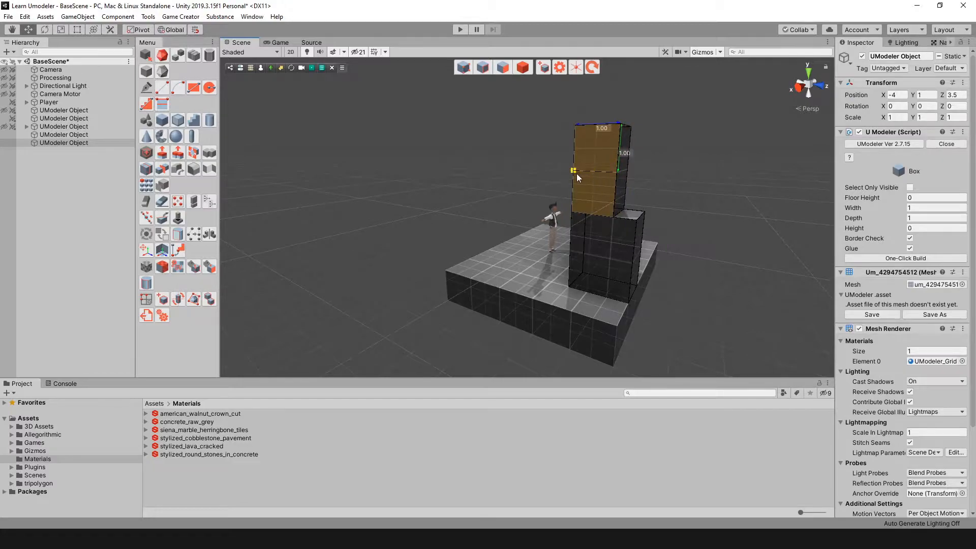
left_click(567, 197)
left_click_drag(568, 196, 502, 216, "alt")
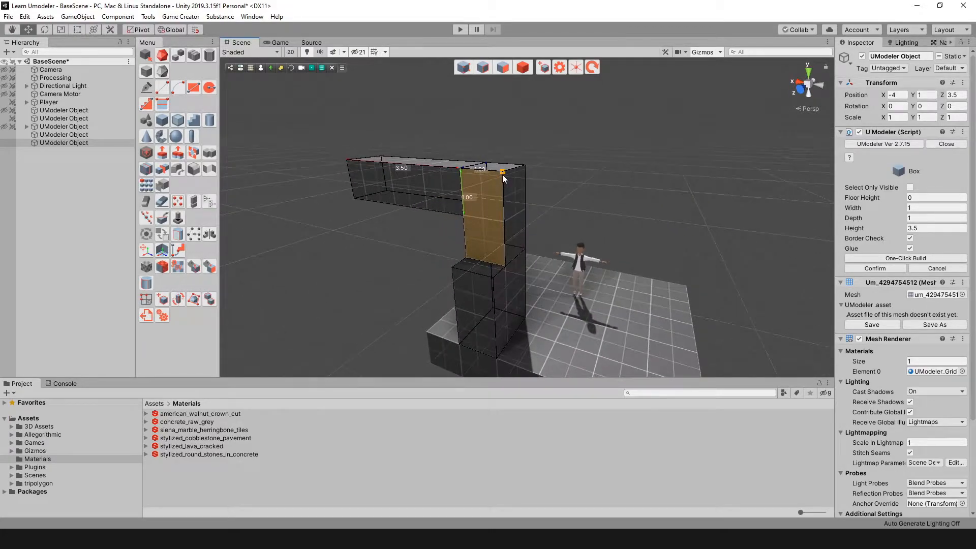
left_click(469, 218)
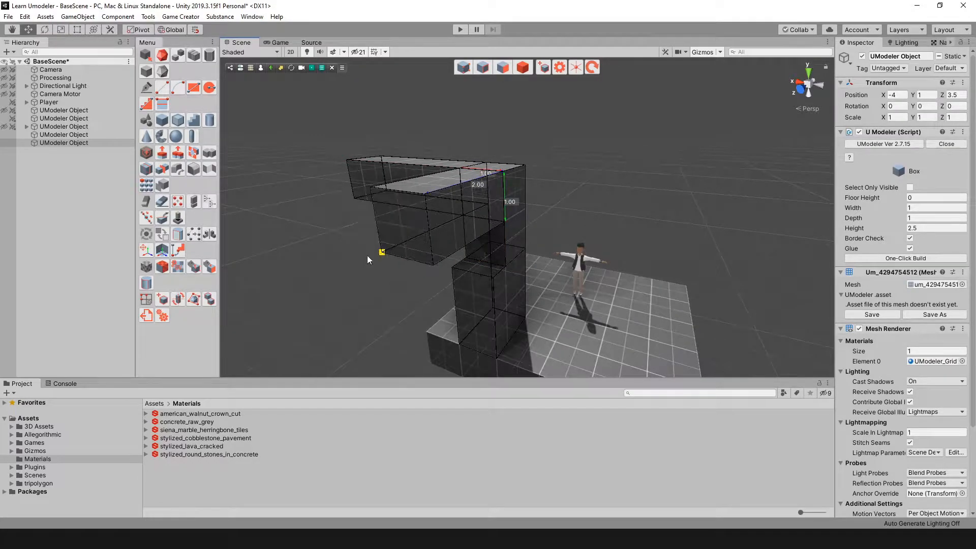
left_click(397, 254)
mouse_move(397, 254)
left_mouse_down("alt")
mouse_move(461, 270)
mouse_move(702, 244)
mouse_move(619, 327)
mouse_move(523, 305)
mouse_move(551, 251)
mouse_move(546, 258)
mouse_move(538, 234)
mouse_move(543, 144)
mouse_move(570, 260)
mouse_move(620, 198)
left_mouse_up("alt")
key("Return")
- Extend a box 2.5 wide, 1 deep and 5 high from the side of the tower's upper section, and return to Object mode
mouse_move(597, 133)
left_mouse_down()
mouse_move(585, 206)
mouse_move(550, 212)
mouse_move(726, 222)
mouse_move(584, 139)
left_mouse_up()
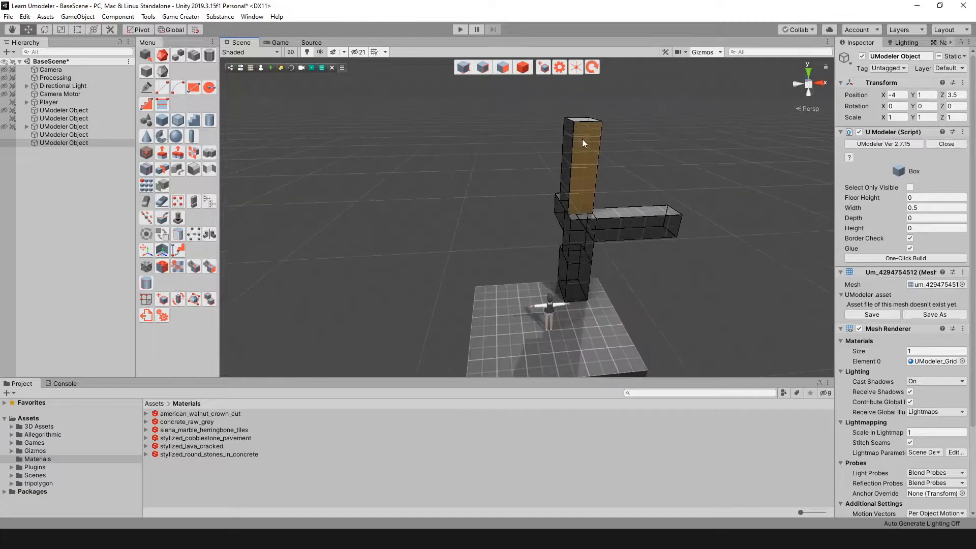
left_click_drag(594, 197, 533, 241)
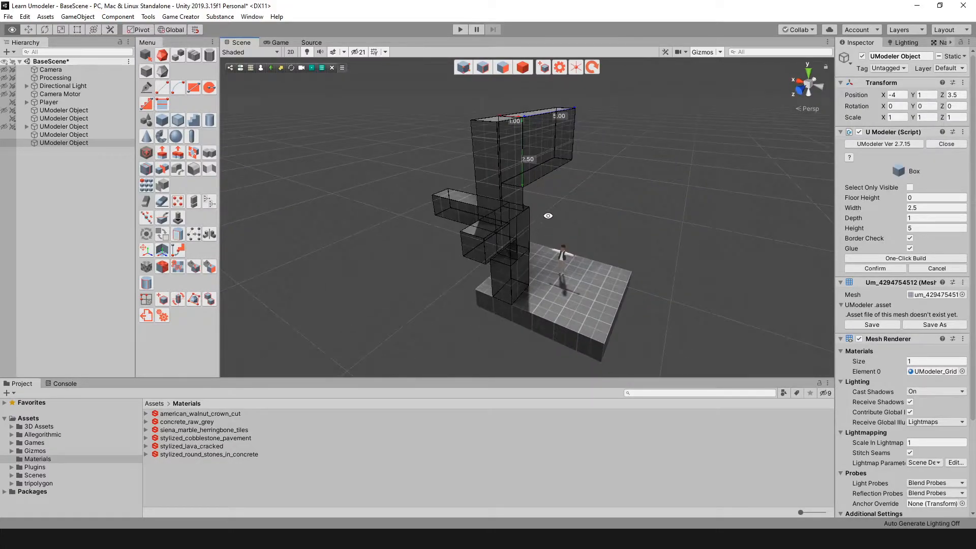
left_click(523, 69)
left_click_drag(599, 209, 481, 152, "alt")
left_click(480, 153)
left_click_drag(420, 218, 581, 250, "alt")
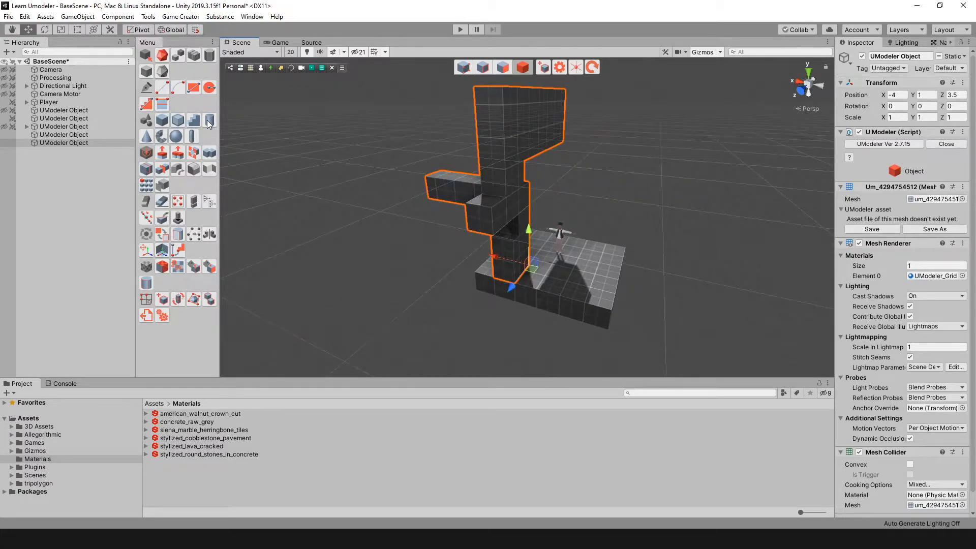
- Activate the Mirror tool on the tower object and set the mirror axis to X
mouse_move(220, 109)
left_mouse_down()
mouse_move(168, 109)
mouse_move(244, 118)
mouse_move(215, 124)
left_mouse_up()
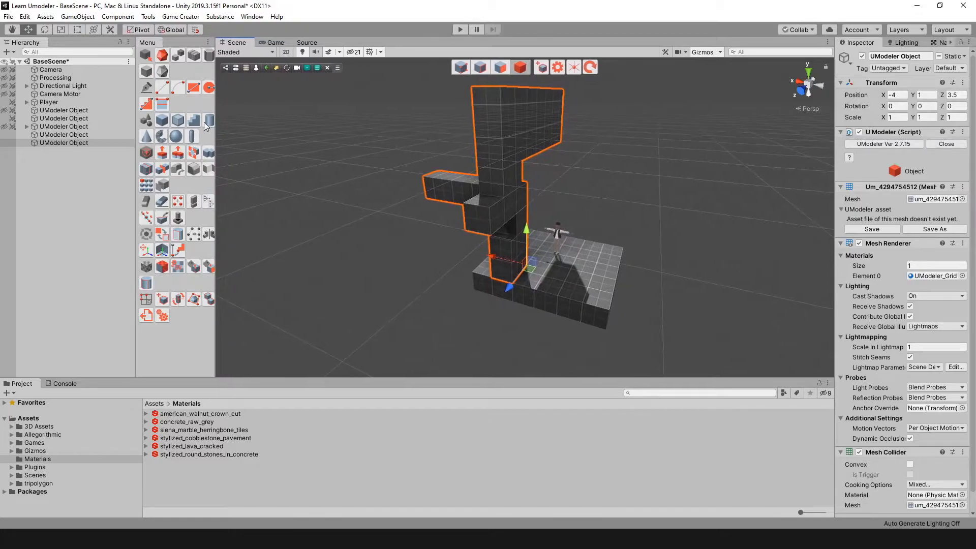
left_click(148, 153)
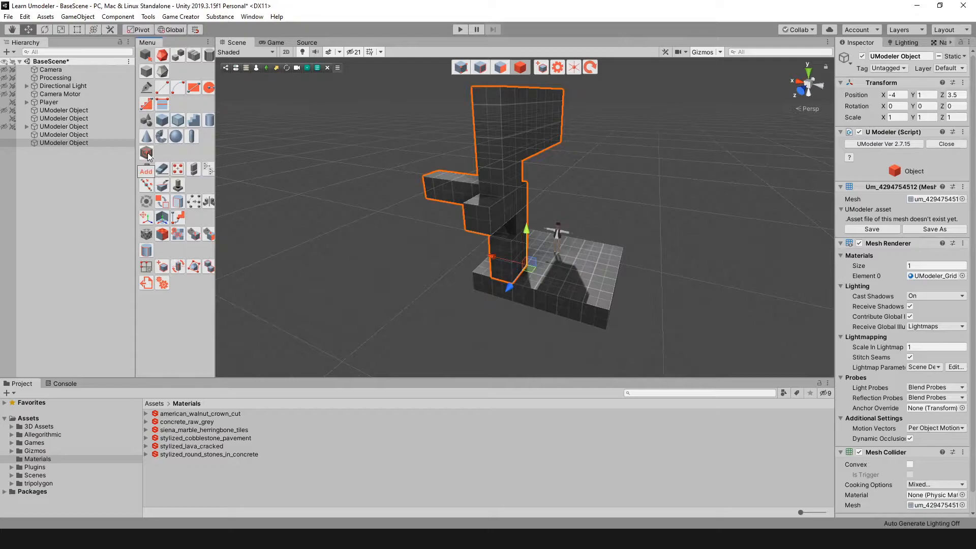
left_click(148, 153)
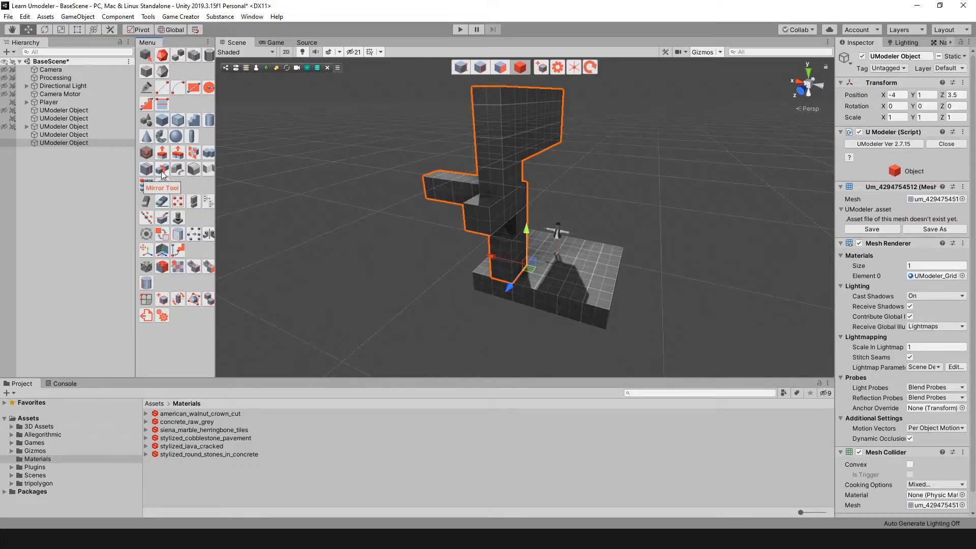
left_click(160, 171)
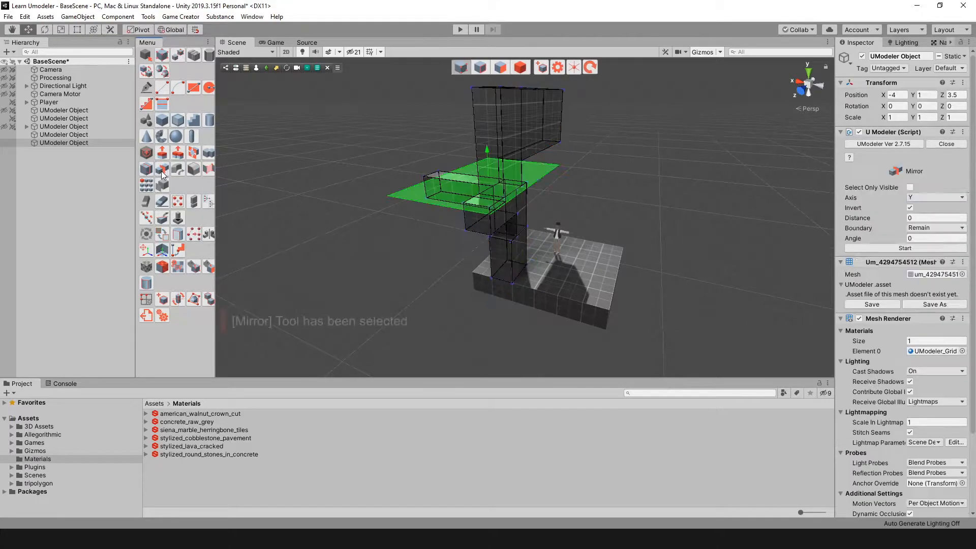
left_click_drag(568, 223, 520, 216, "alt")
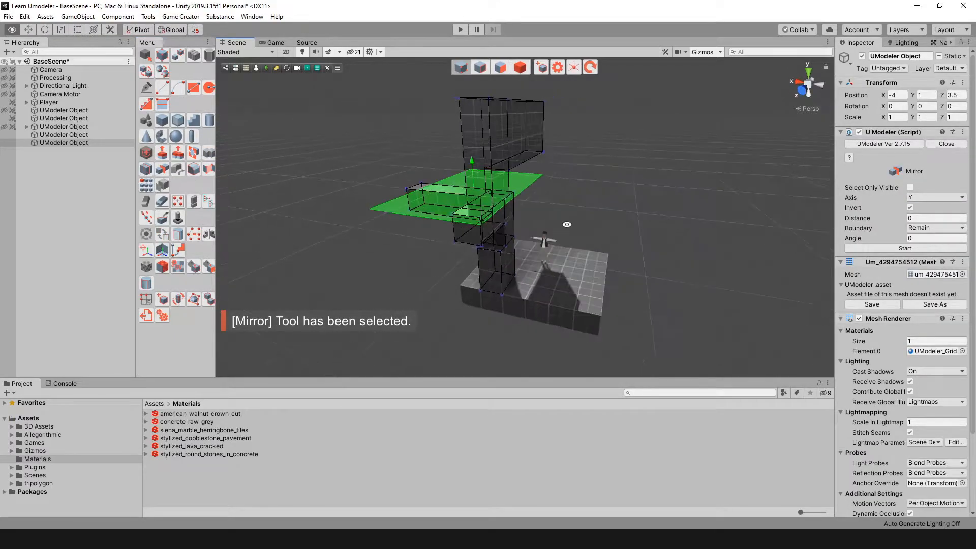
left_click_drag(426, 193, 481, 184, "alt")
left_click_drag(510, 213, 549, 216, "alt")
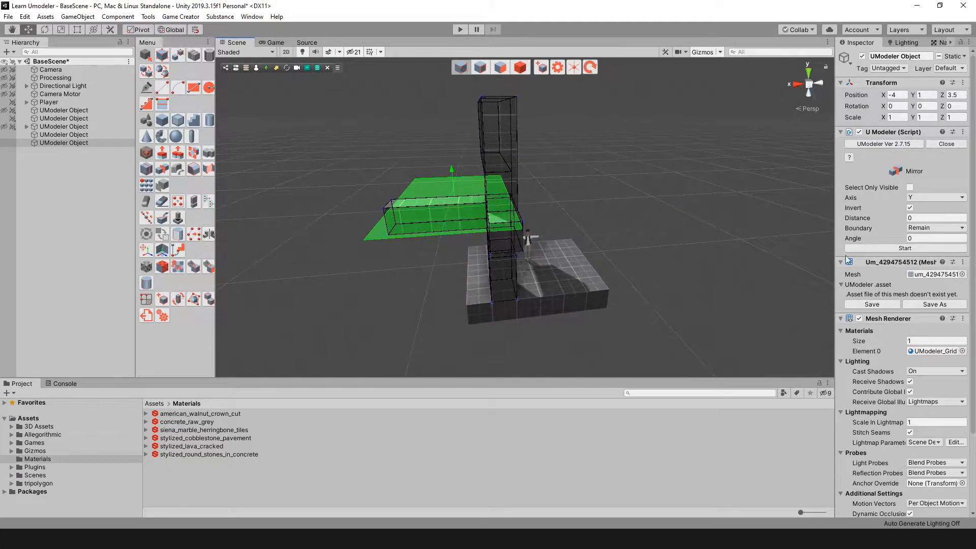
left_click(925, 197)
left_click(925, 209)
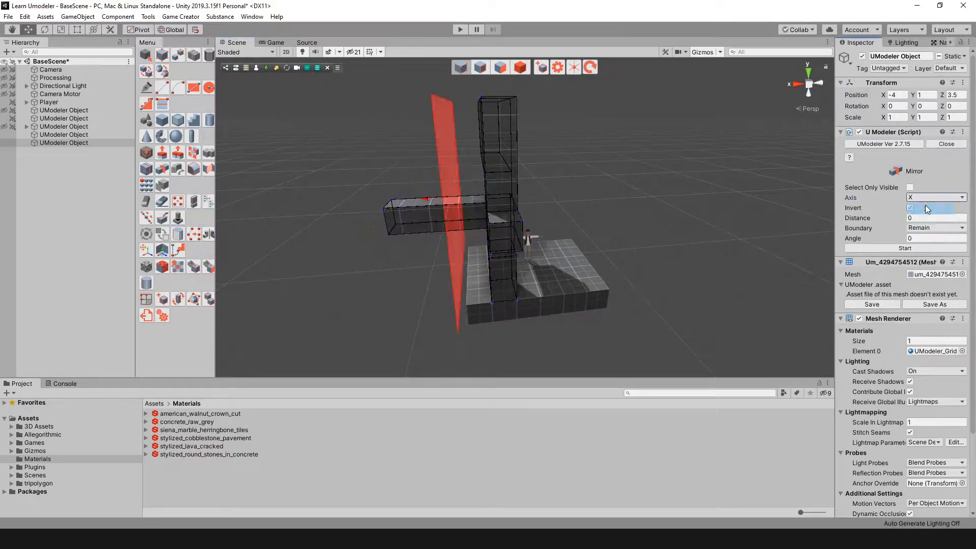
- Move the mirror plane to a distance of -5, past the platform's far side, and turn off Invert
left_click_drag(626, 206, 600, 200, "alt")
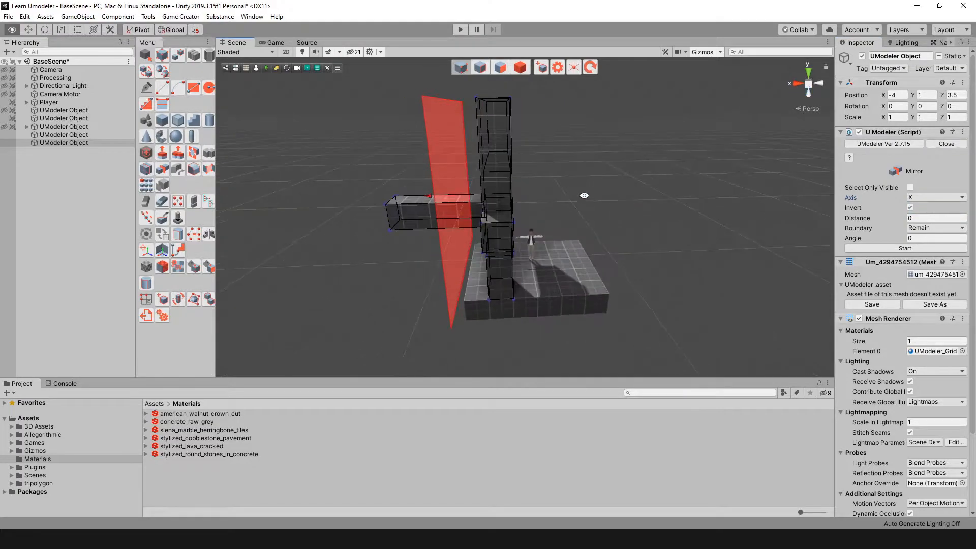
left_click_drag(427, 203, 492, 201, "alt")
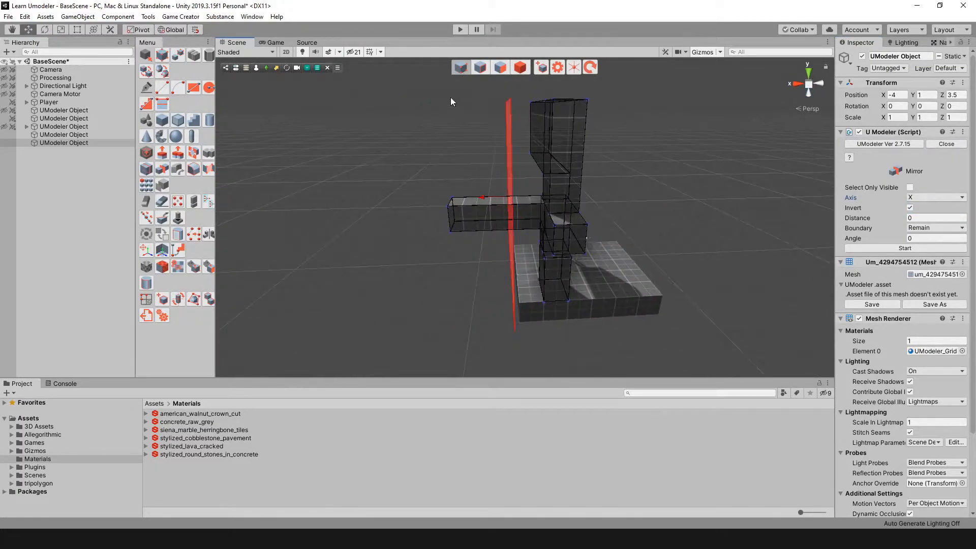
left_click_drag(449, 222, 470, 226, "alt")
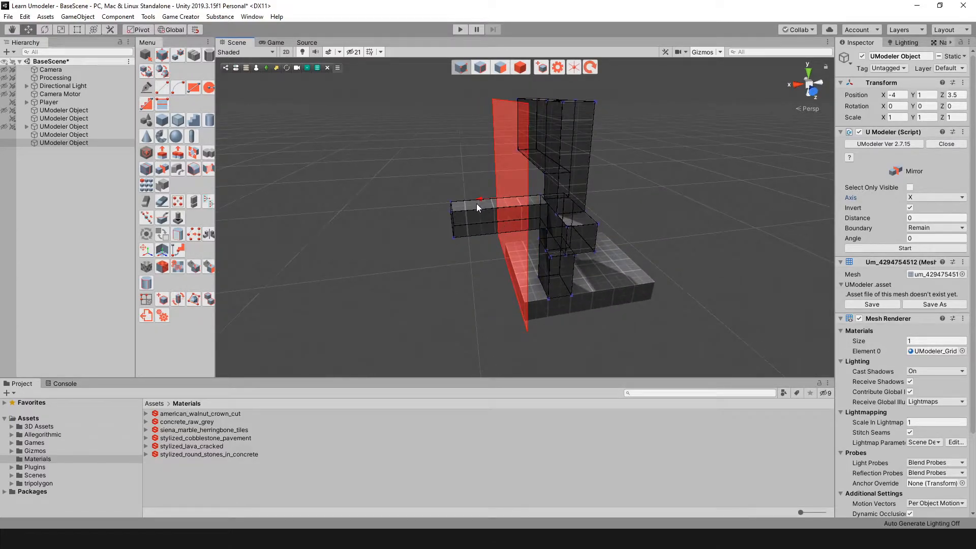
left_click_drag(570, 214, 561, 193, "alt")
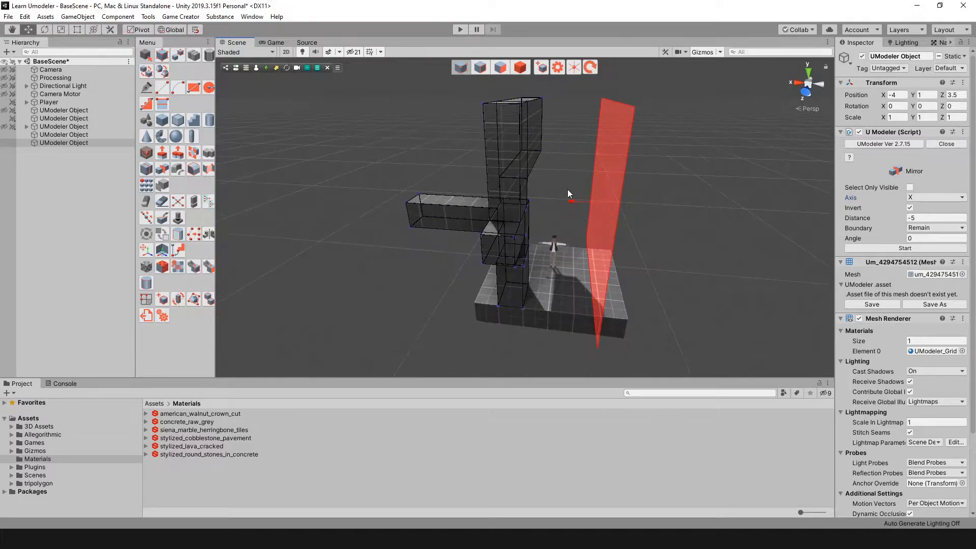
left_click(908, 209)
left_click_drag(701, 219, 487, 172, "alt")
left_click_drag(713, 218, 652, 209, "alt")
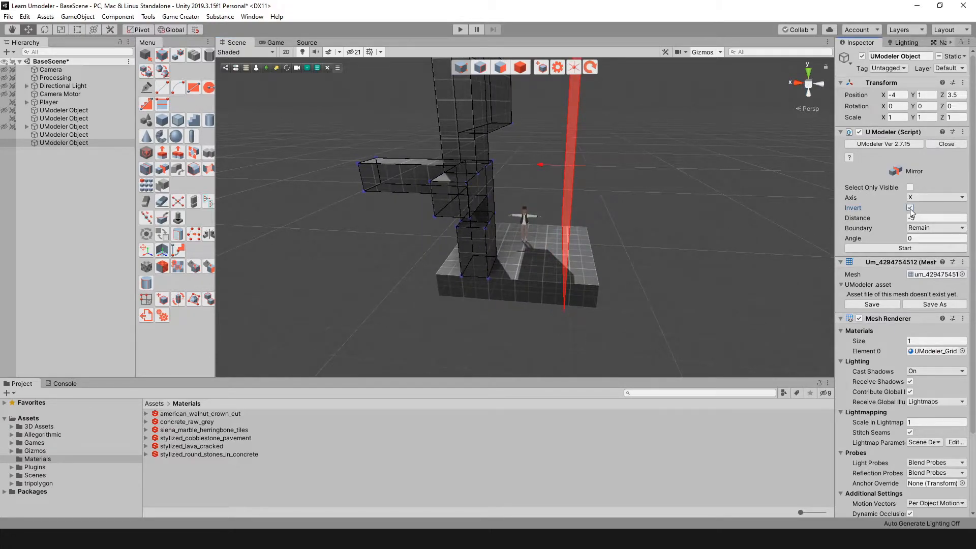
- Try the mirror plane at an angle of 45 and set the angle back to 0
left_click_drag(889, 239, 701, 235)
key("ctrl+z")
left_click(922, 238)
type("45")
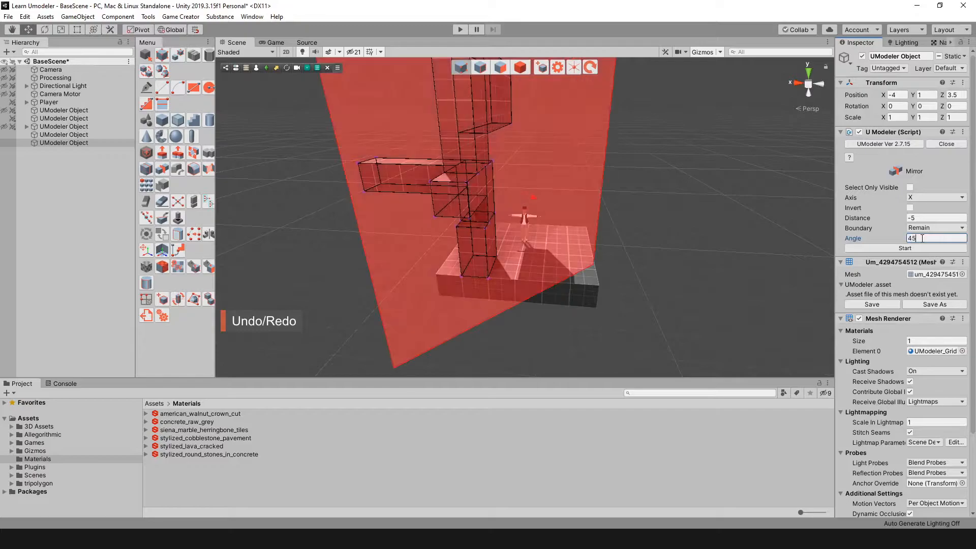
left_click_drag(921, 238, 907, 235)
type("0")
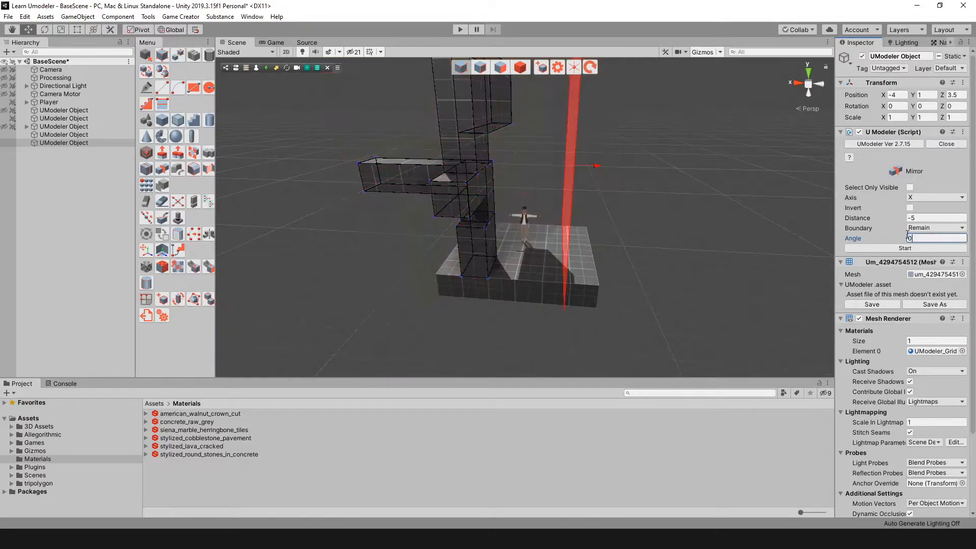
- Start mirroring the tower across the plane with the boundary option kept at Remain
left_click(916, 227)
left_click(916, 233)
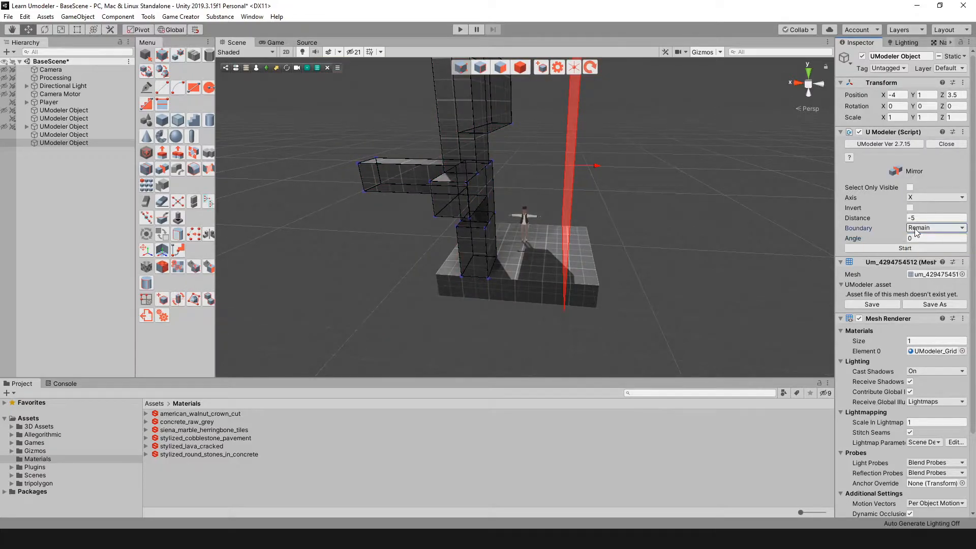
left_click_drag(717, 219, 532, 269, "alt")
left_click_drag(585, 193, 572, 238)
left_click(905, 248)
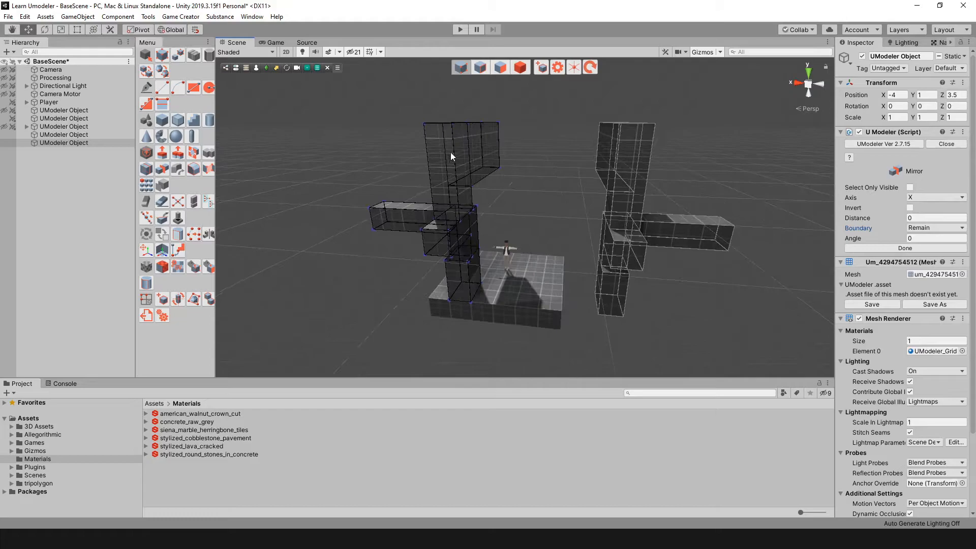
left_click_drag(463, 220, 535, 207, "alt")
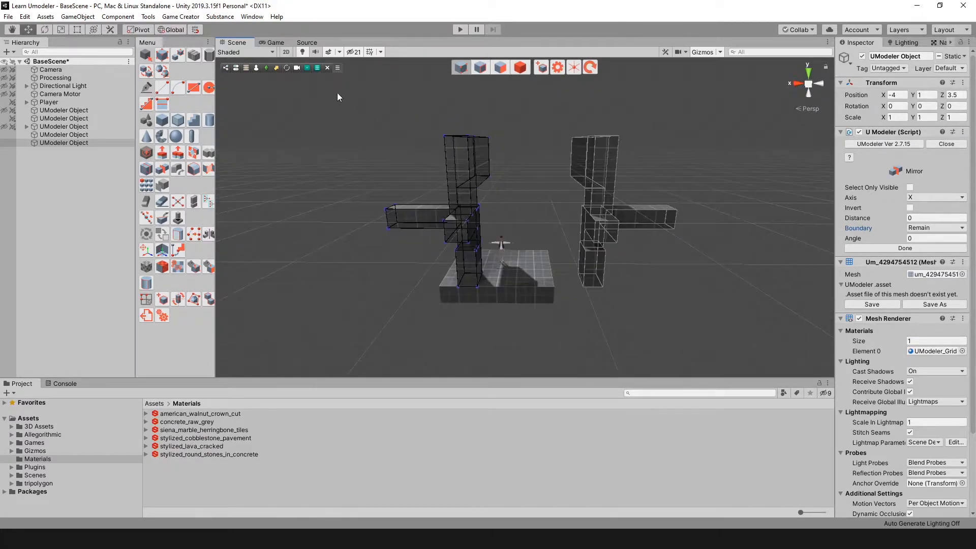
left_click_drag(539, 154, 506, 71, "alt")
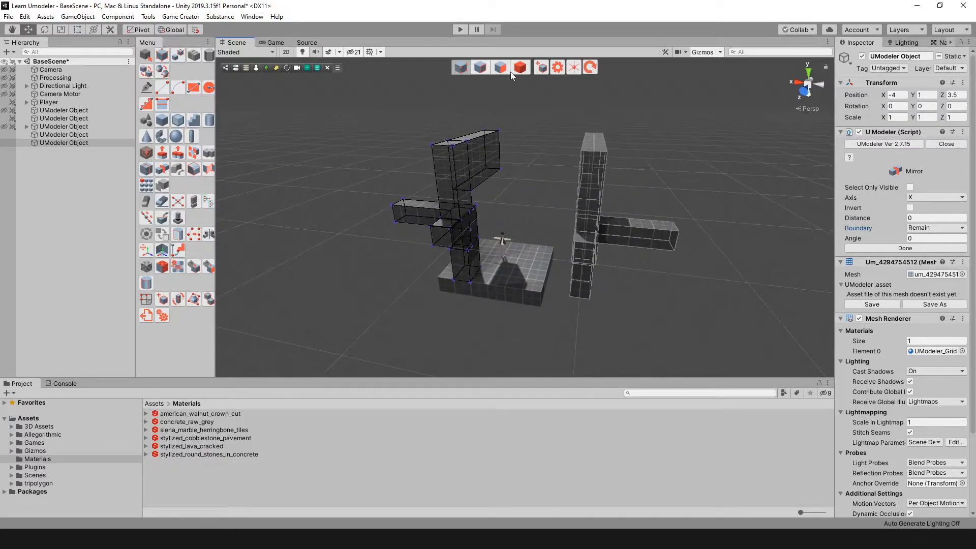
- Select all vertices of the original tower in Vertex mode and shift them about 1 unit along X toward the mirrored copy
left_click(461, 67)
left_click_drag(441, 120, 428, 196)
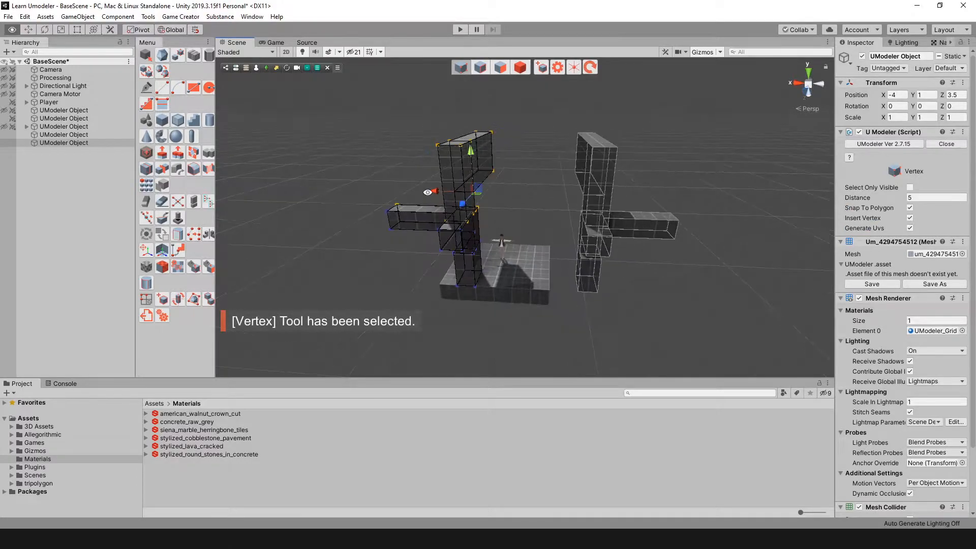
left_click_drag(368, 109, 523, 331)
left_click_drag(428, 196, 446, 201)
left_click_drag(664, 274, 451, 259, "alt")
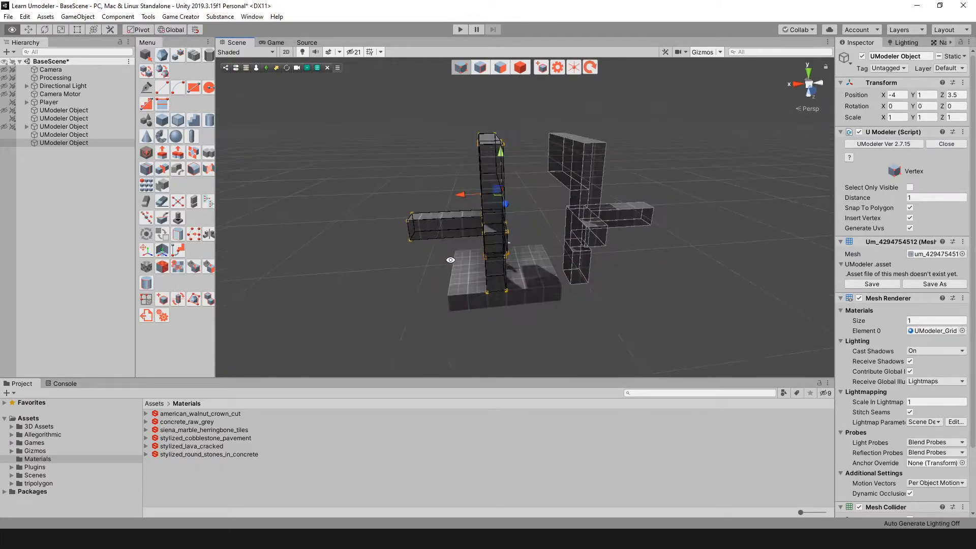
left_click_drag(569, 264, 537, 255, "alt")
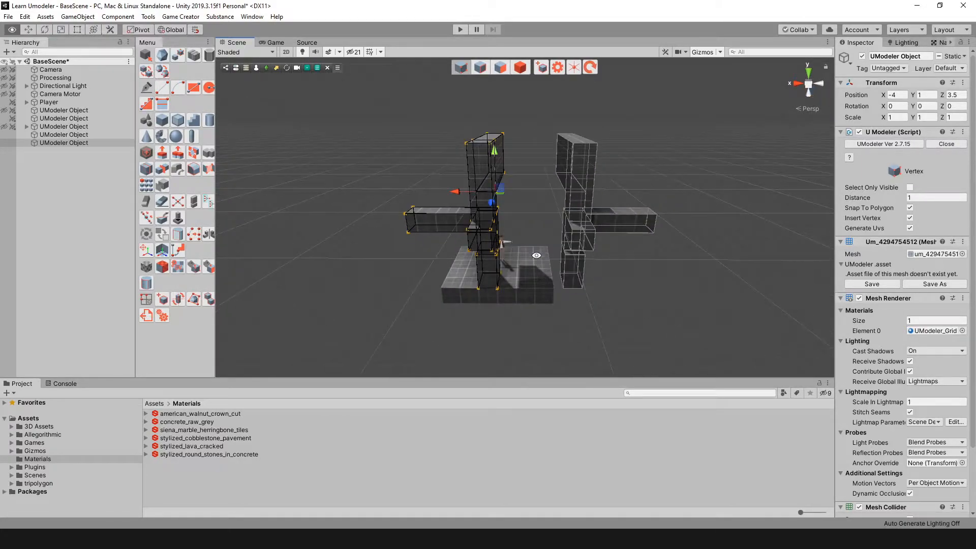
- Switch to Object mode and move the whole mirrored object along the X axis to position X -2.5
left_click(519, 67)
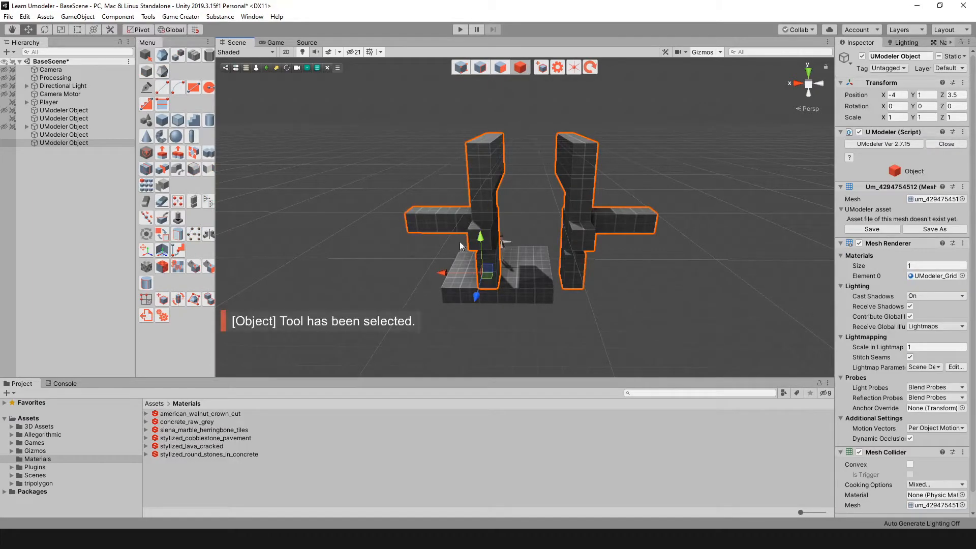
left_click_drag(445, 269, 413, 267)
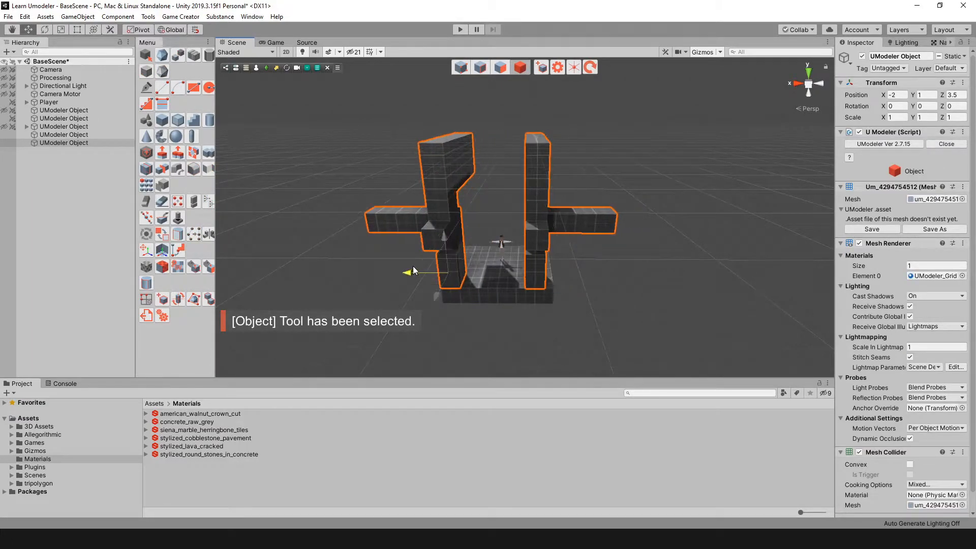
middle_click_drag(474, 280, 516, 288)
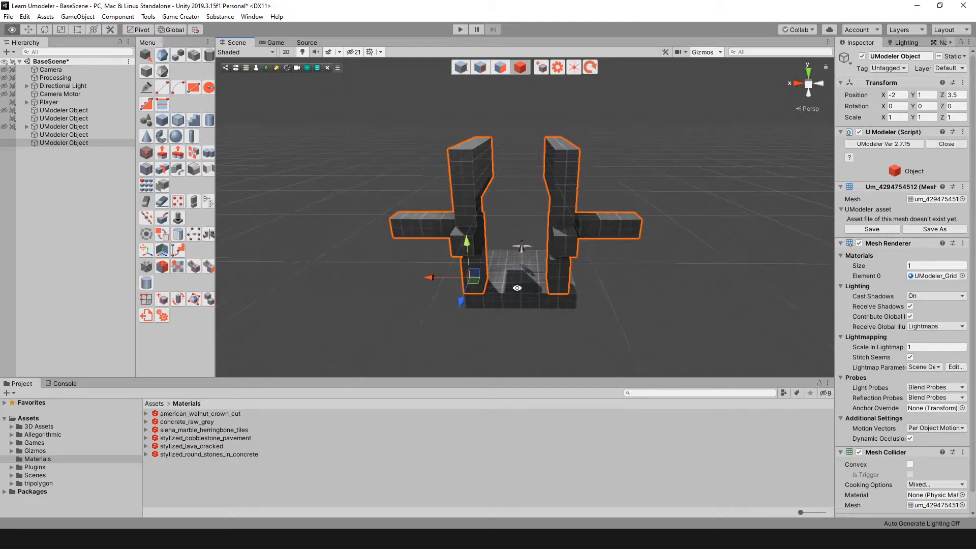
left_click_drag(423, 273, 438, 276)
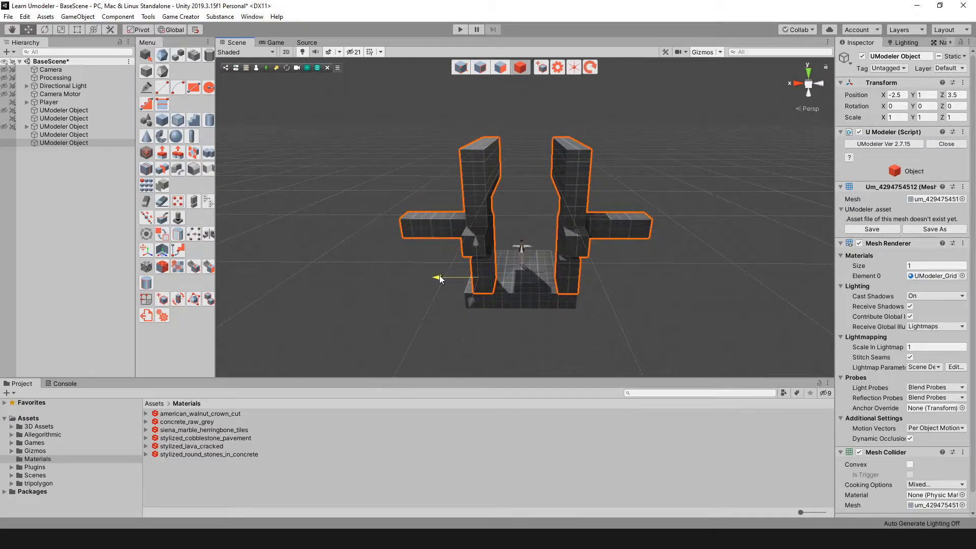
- Select all vertices of the original tower in Vertex mode and shift them along X away from the mirrored copy
left_click(461, 70)
left_click_drag(382, 120, 518, 322)
scroll(462, 247, "up", 2)
mouse_move(453, 173)
left_mouse_down()
mouse_move(443, 179)
mouse_move(451, 174)
left_mouse_up()
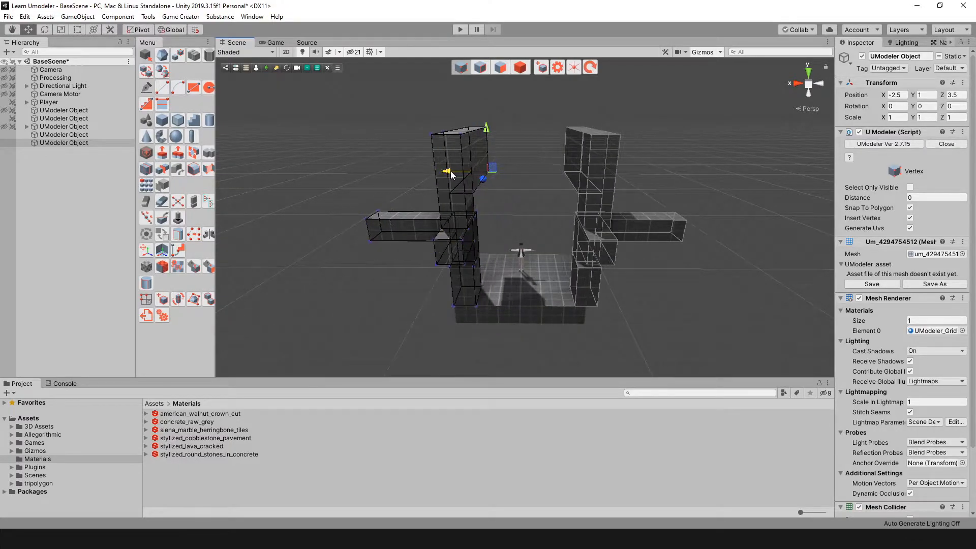
- Switch to Object mode and review the snap and display options in the UModeler settings
left_click(522, 70)
left_click(557, 68)
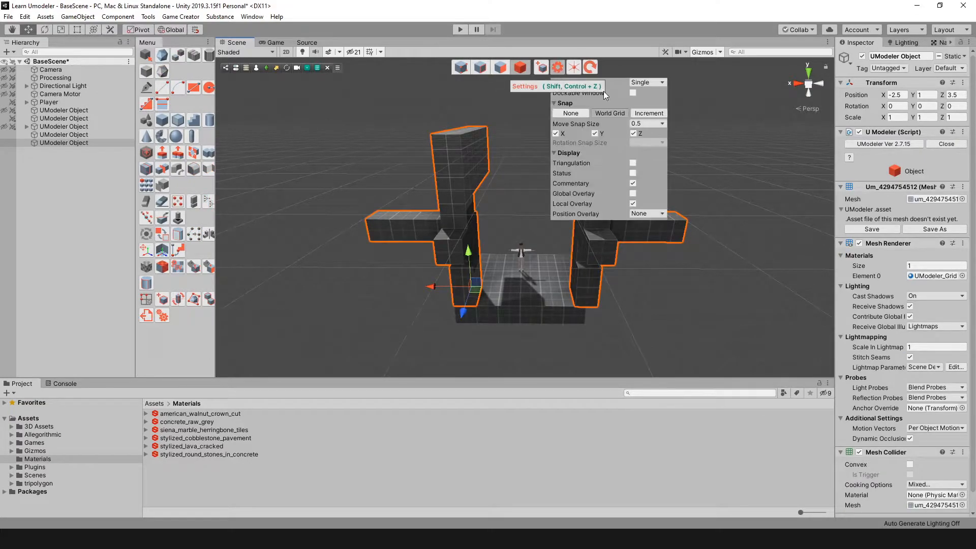
left_click(365, 163)
left_click(445, 234)
left_click_drag(431, 287, 429, 287)
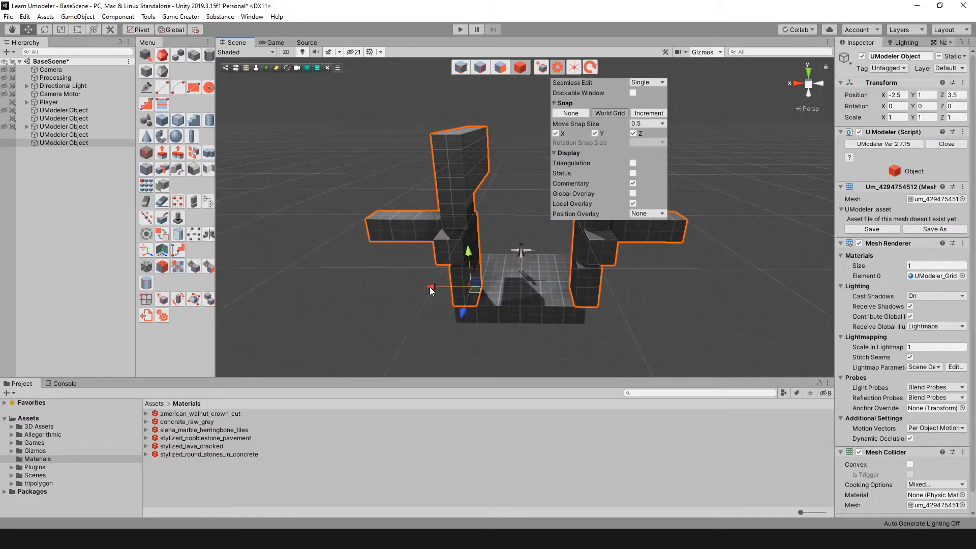
left_click_drag(523, 278, 528, 292, "alt")
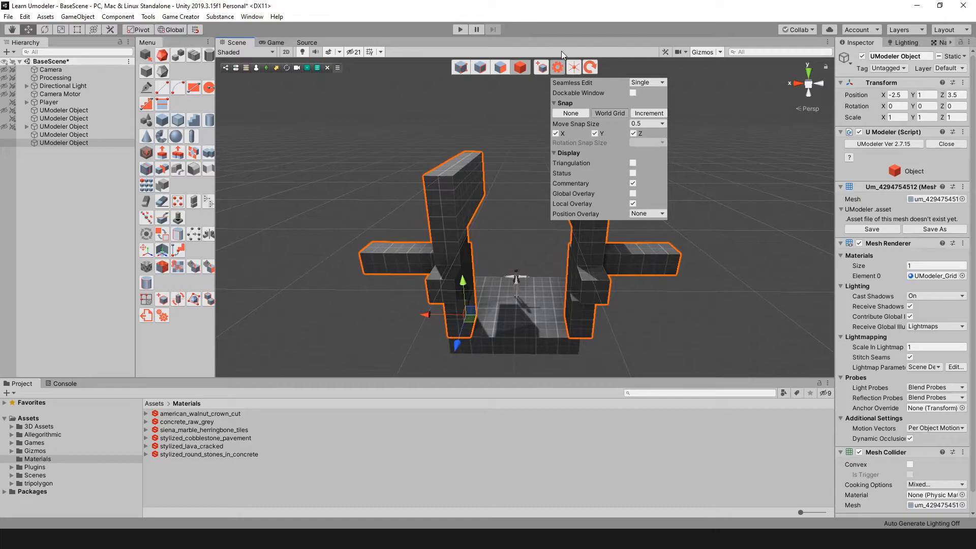
left_click(558, 70)
- Reactivate the Mirror tool on the tower object and view the active mirror from the side
left_click_drag(441, 203, 391, 200, "alt")
left_click_drag(473, 238, 619, 246, "alt")
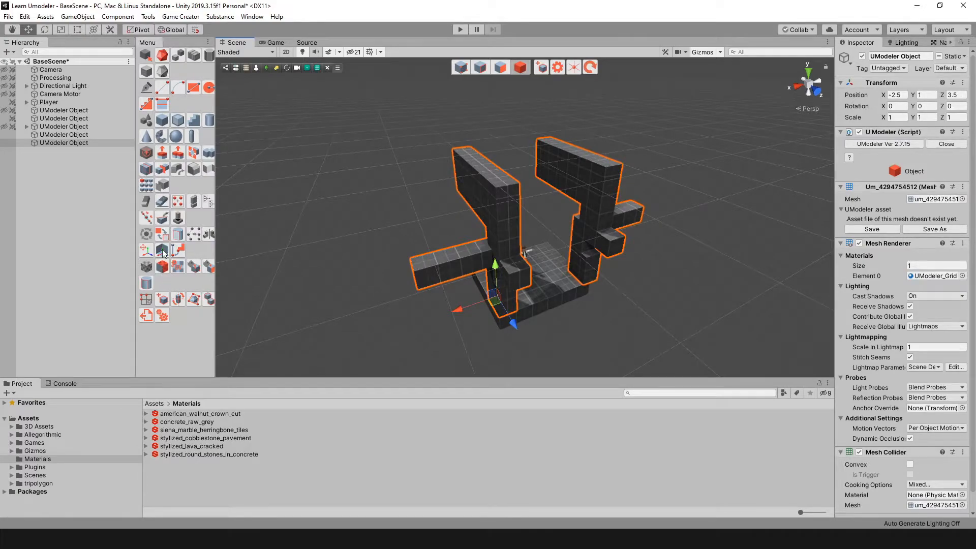
left_click(164, 169)
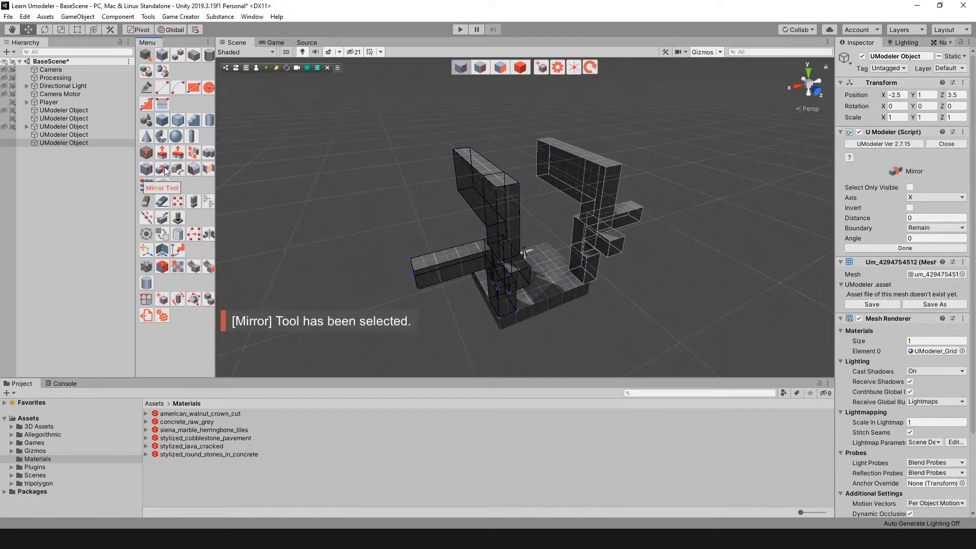
left_click_drag(417, 203, 436, 200, "alt")
left_click_drag(451, 246, 558, 236, "alt")
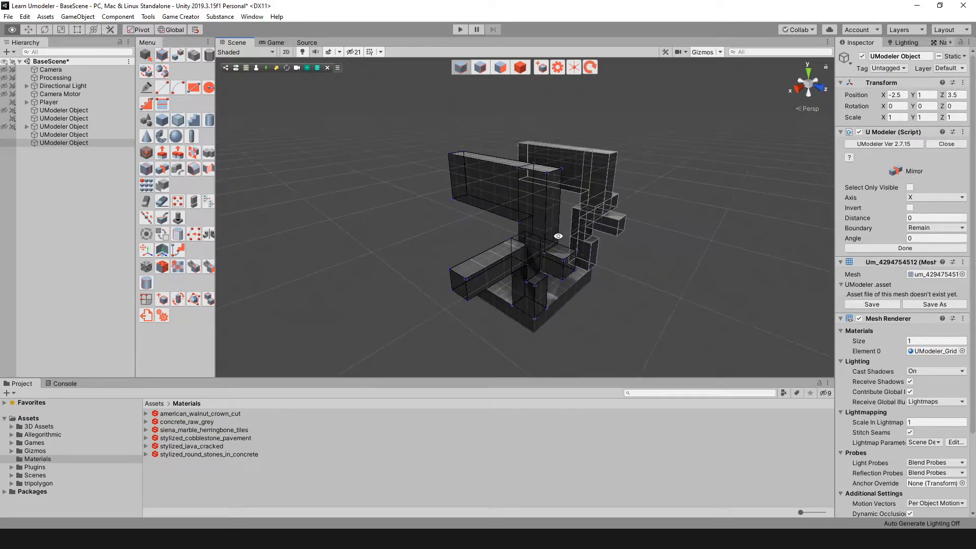
- In Polygon mode, extrude the tall side face of the original tower's column and neighbouring faces outward
left_click(501, 68)
left_click_drag(356, 203, 577, 248, "alt")
left_click(511, 191)
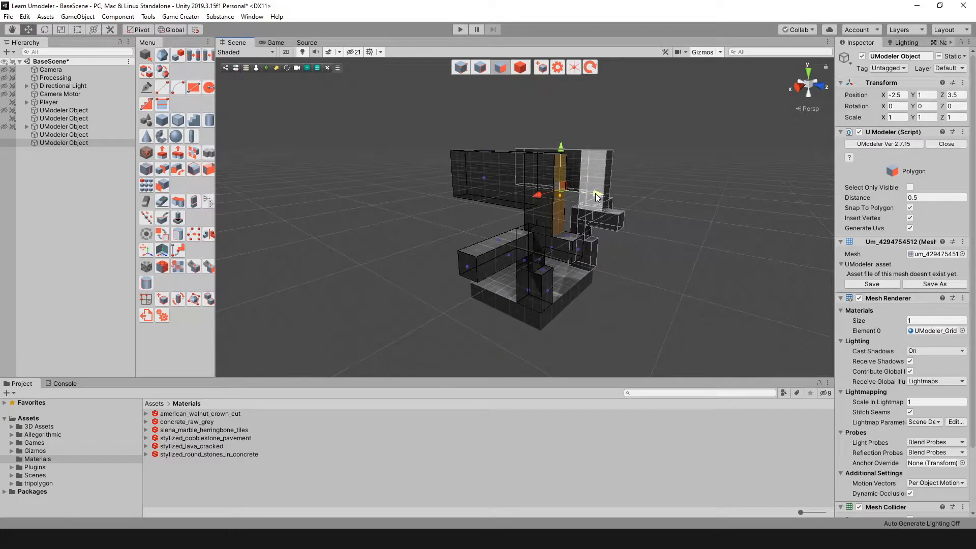
left_click_drag(562, 148, 563, 135)
left_click_drag(645, 212, 562, 107, "alt")
left_click(553, 190)
left_click_drag(468, 172, 645, 236, "alt")
key("Escape")
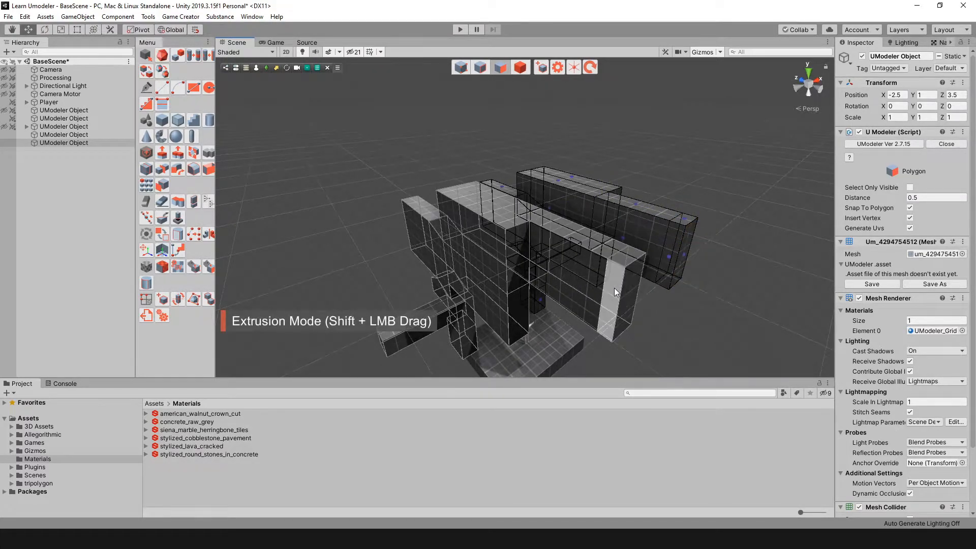
- Extrude the end face of the original tower's upper arm 3 units outward along X
left_click_drag(635, 299, 382, 306, "alt")
left_click(391, 244)
left_click(454, 275)
scroll(544, 280, "down", 4)
left_click_drag(544, 280, 450, 281, "alt")
middle_click_drag(451, 281, 593, 305)
left_click_drag(592, 305, 521, 261, "alt")
middle_click_drag(520, 261, 538, 215)
left_click_drag(539, 215, 568, 212, "alt")
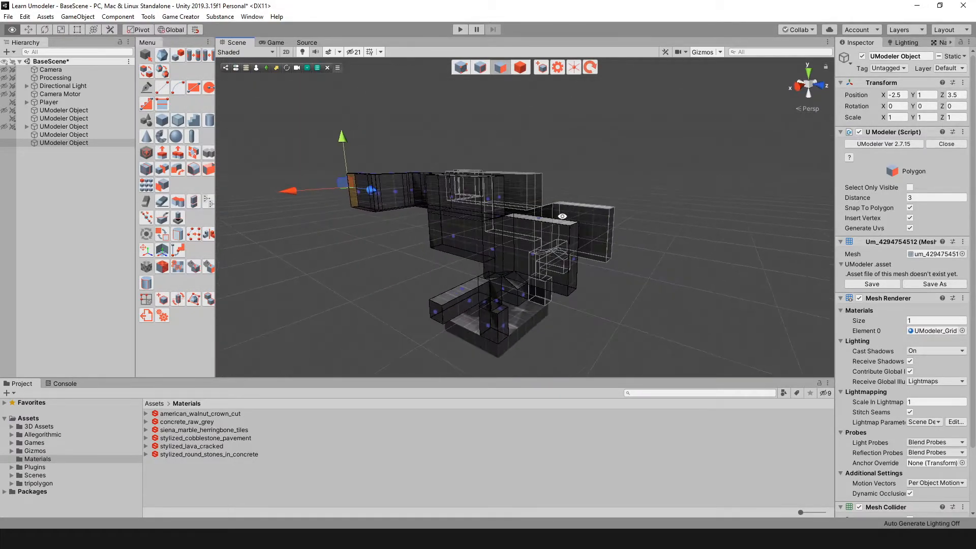
- Extrude the front block's outer side face along X, scale the new face down and extrude it again into a smaller block
left_click(541, 258)
left_click_drag(541, 257, 458, 288, "alt")
key("r")
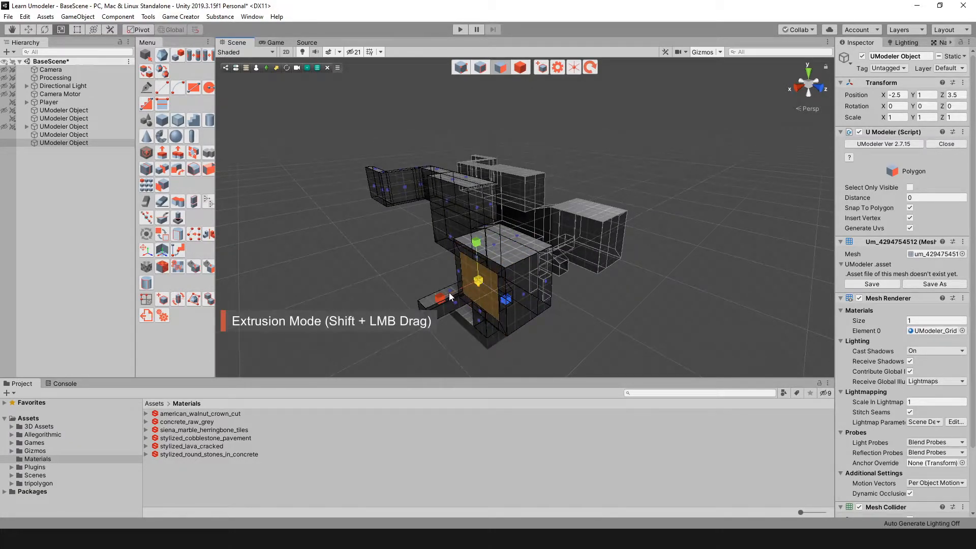
key("w")
left_click_drag(423, 303, 553, 239, "shift")
- Examine the mirrored extrusions from several sides and switch to Object mode
left_click_drag(515, 104, 503, 205, "alt")
scroll(501, 249, "up", 5)
left_click_drag(501, 253, 632, 255, "alt")
middle_click_drag(632, 254, 618, 206, "alt")
left_click_drag(618, 206, 523, 100, "alt")
left_click(595, 226)
left_click(520, 68)
left_click_drag(584, 221, 678, 219, "alt")
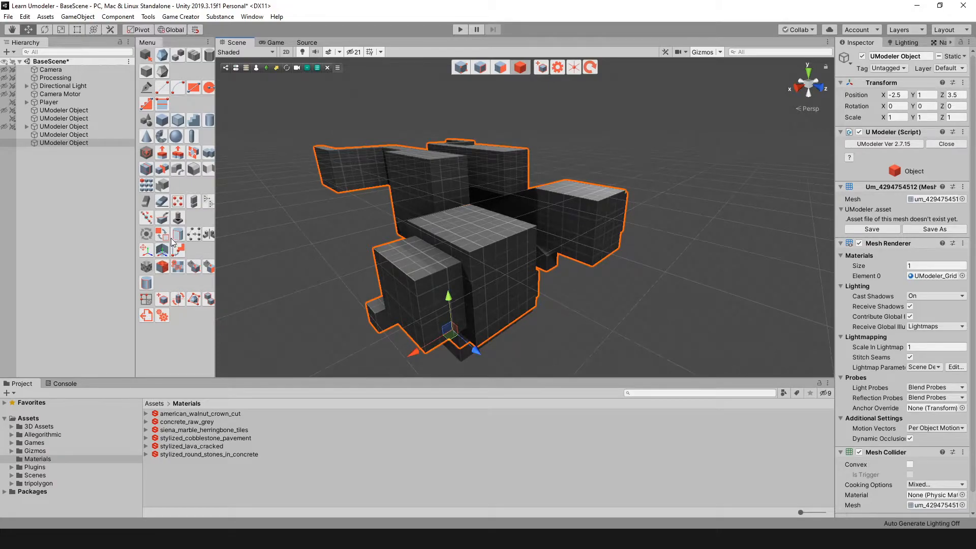
- Finish the live mirroring with the Mirror tool and return to Object mode
left_click(163, 171)
left_click_drag(565, 247, 601, 256, "alt")
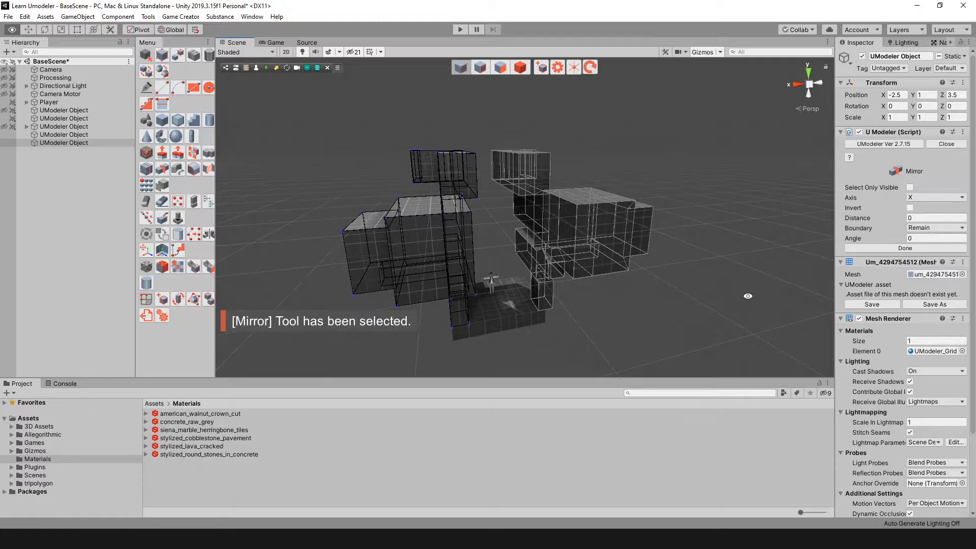
left_click(875, 249)
left_click_drag(677, 241, 539, 190, "alt")
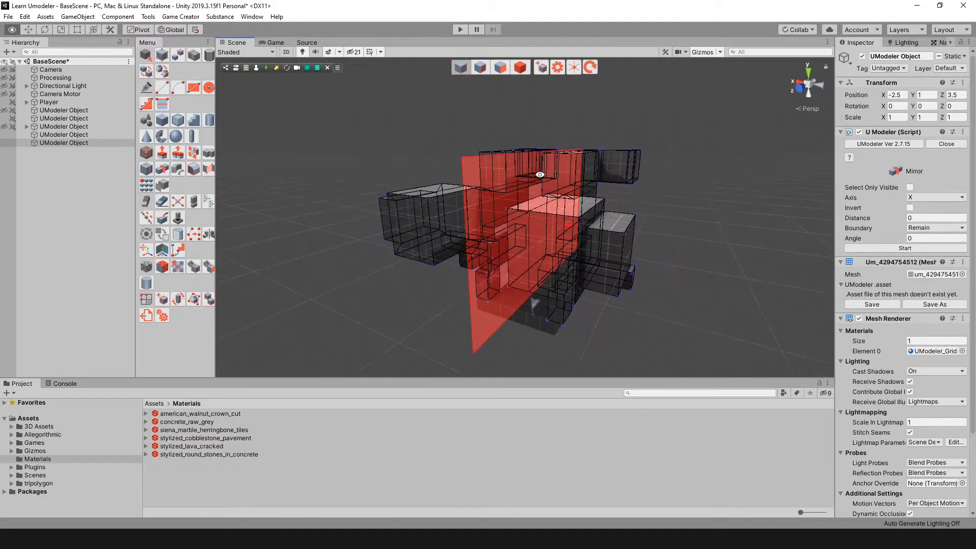
left_click(518, 70)
left_click_drag(491, 277, 522, 252, "alt")
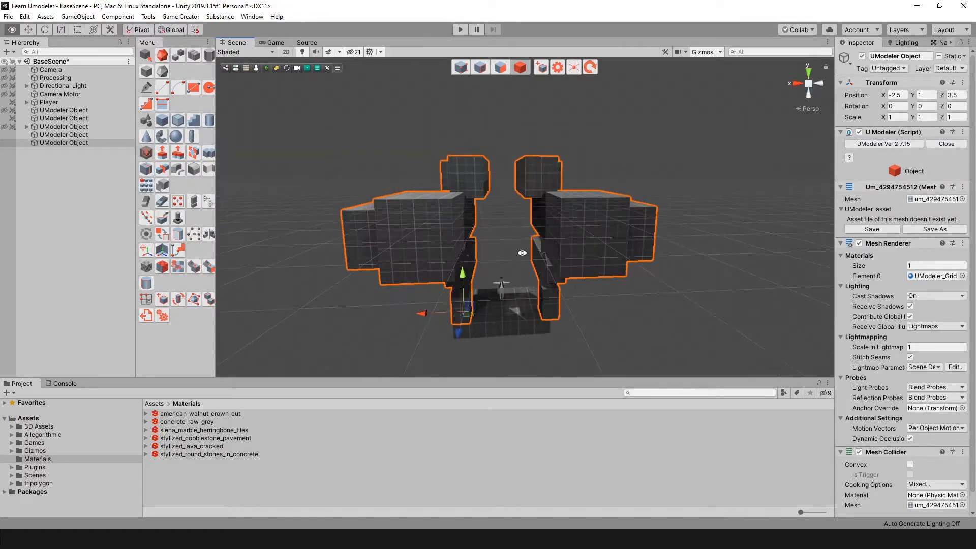
- Select all vertices of one half in Vertex mode and move them 0.5 units along X toward the other half
left_click(460, 67)
left_click_drag(345, 127, 499, 311)
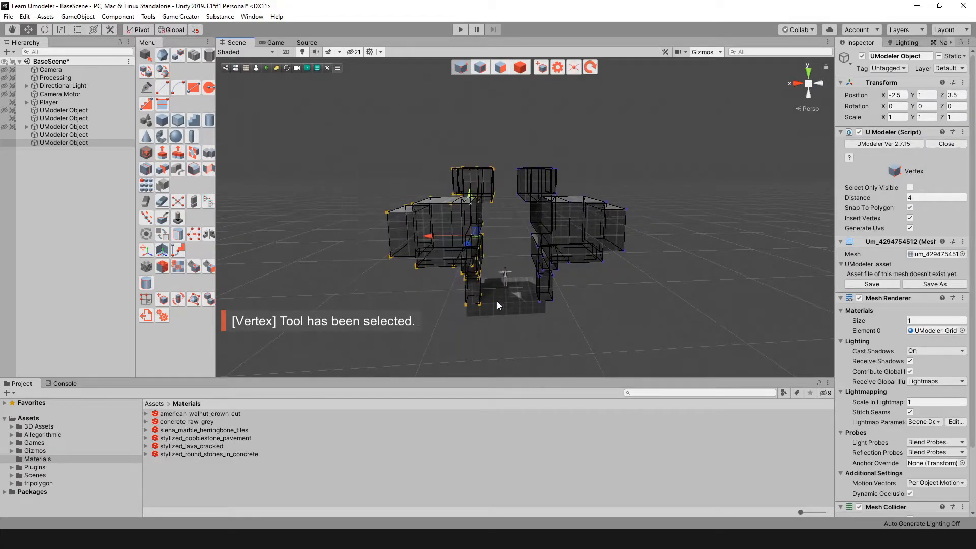
left_click_drag(430, 240, 434, 241)
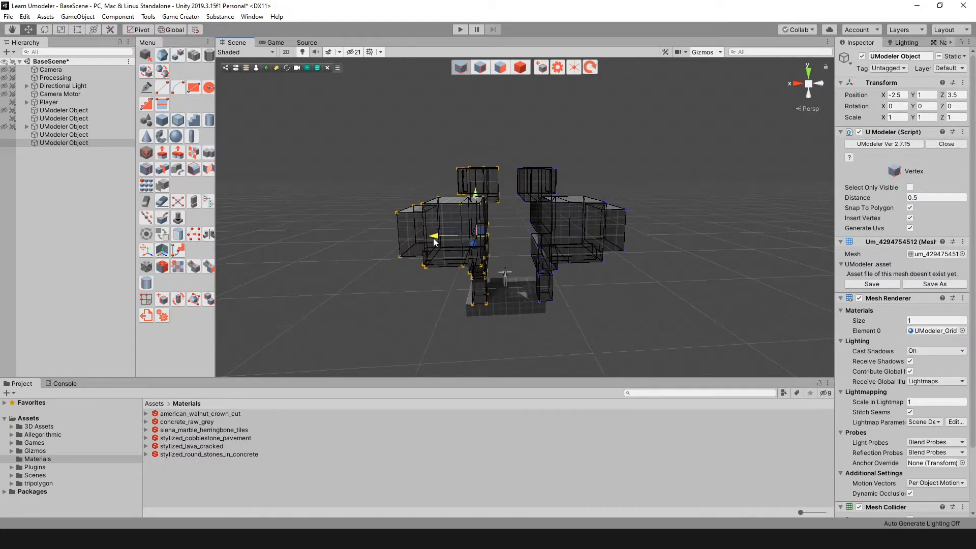
- Switch to Object mode and move the whole object along the X axis to position X -2
left_click(520, 67)
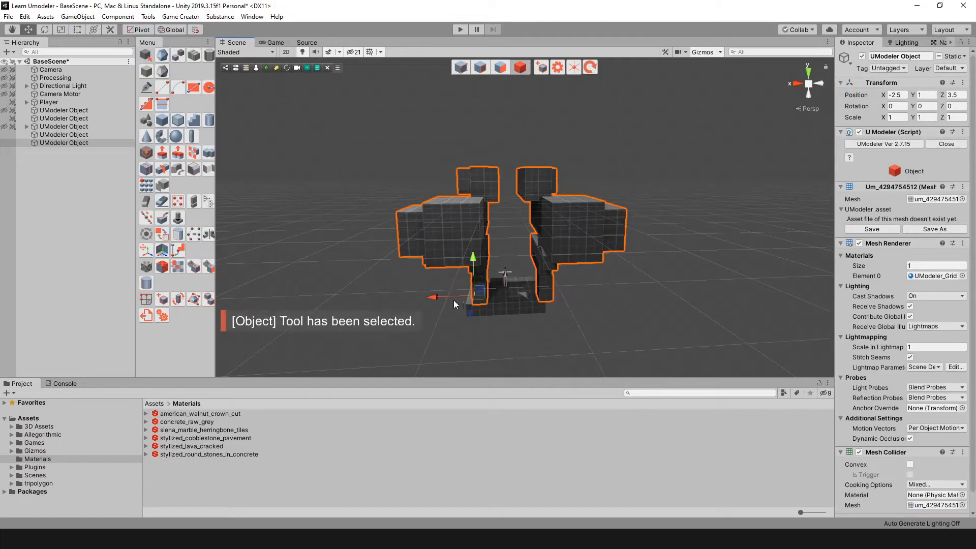
left_click_drag(429, 296, 422, 296)
left_click_drag(577, 328, 532, 279, "alt")
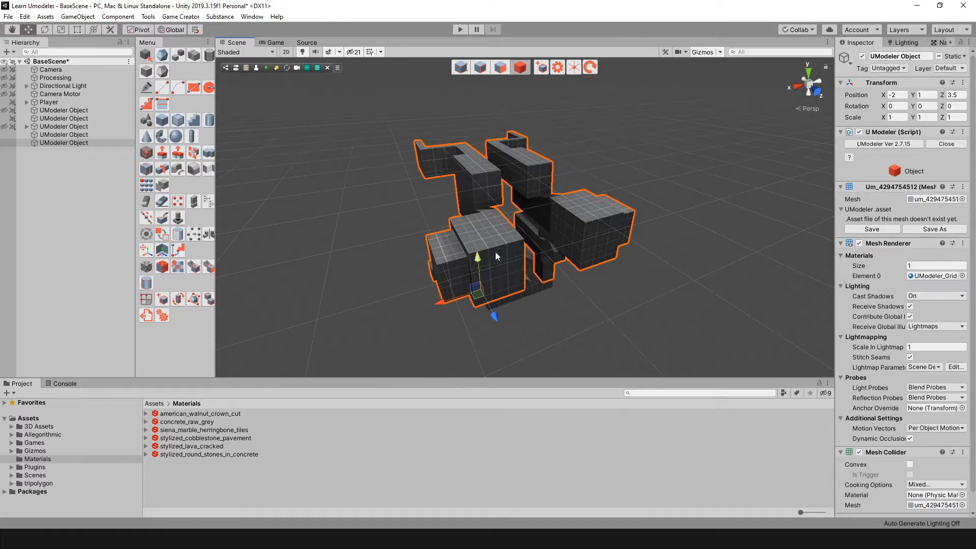
- Activate the Mirror tool again, try the Y axis for the mirror plane and set the axis to Z
left_click(163, 174)
left_click_drag(261, 202, 598, 207, "alt")
left_click_drag(577, 262, 611, 248, "alt")
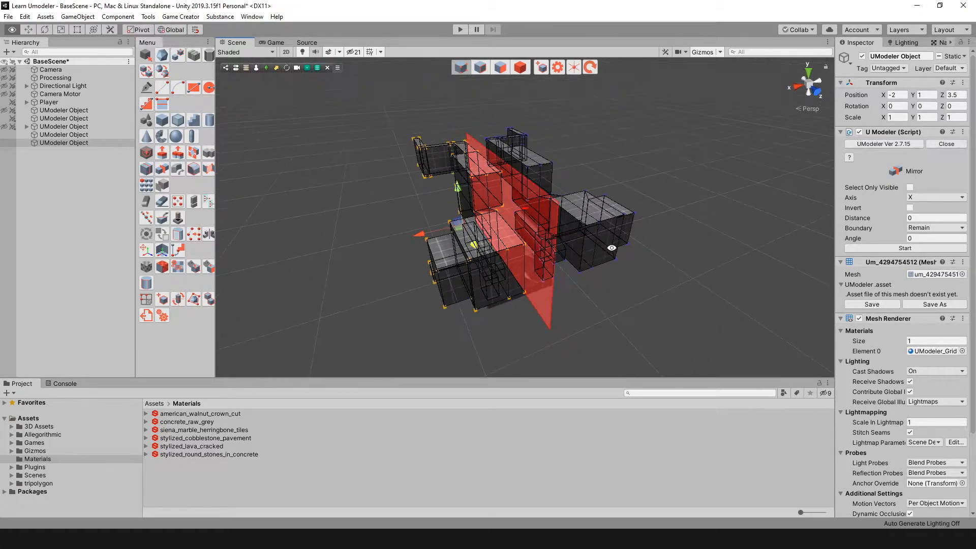
left_click(925, 198)
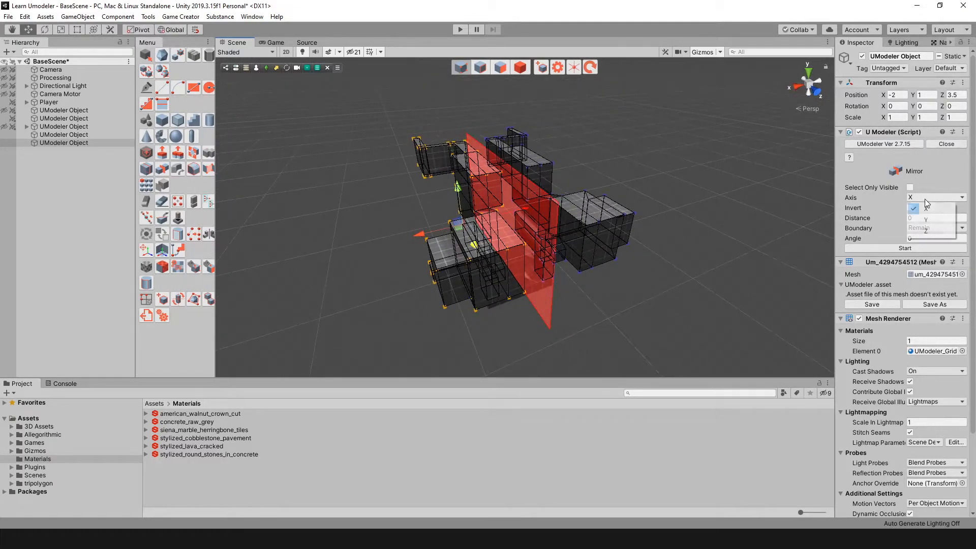
left_click(937, 225)
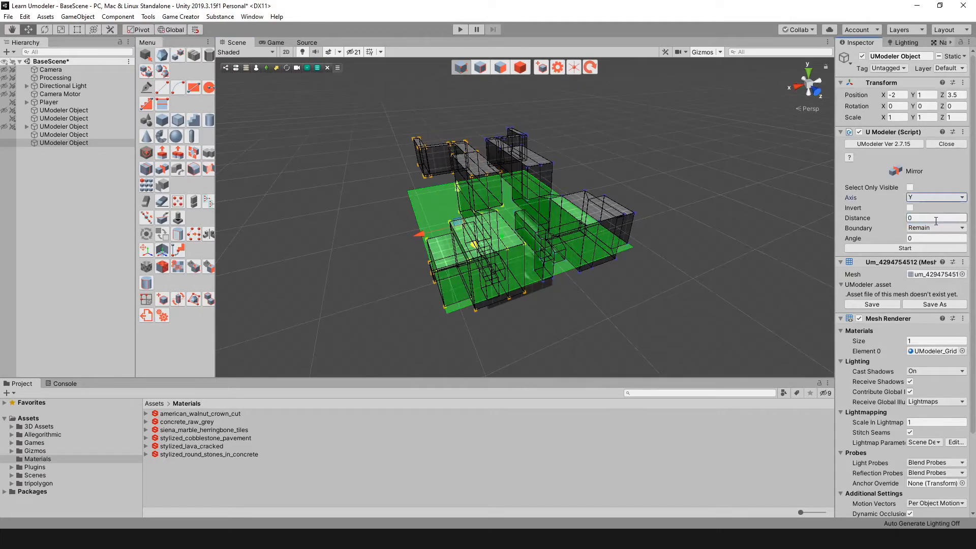
left_click(923, 198)
left_click(931, 232)
- Try moving the selected vertices of one half along Z and undo the move
left_click_drag(635, 257, 720, 259, "alt")
left_click_drag(510, 270, 651, 296)
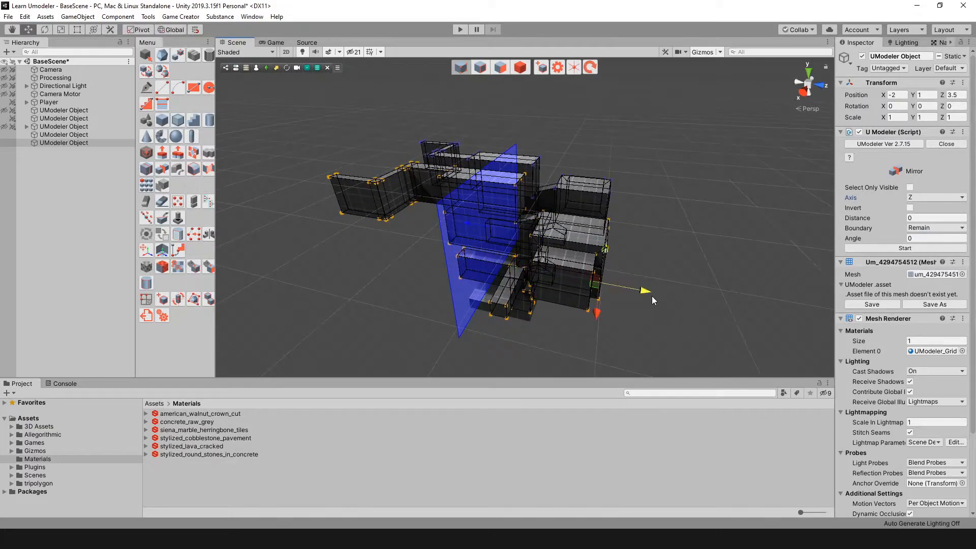
key("ctrl+z")
- Enable Invert, move the Z mirror plane to a distance of 8.5 at the object's front and start mirroring
left_click_drag(400, 262, 570, 254, "alt")
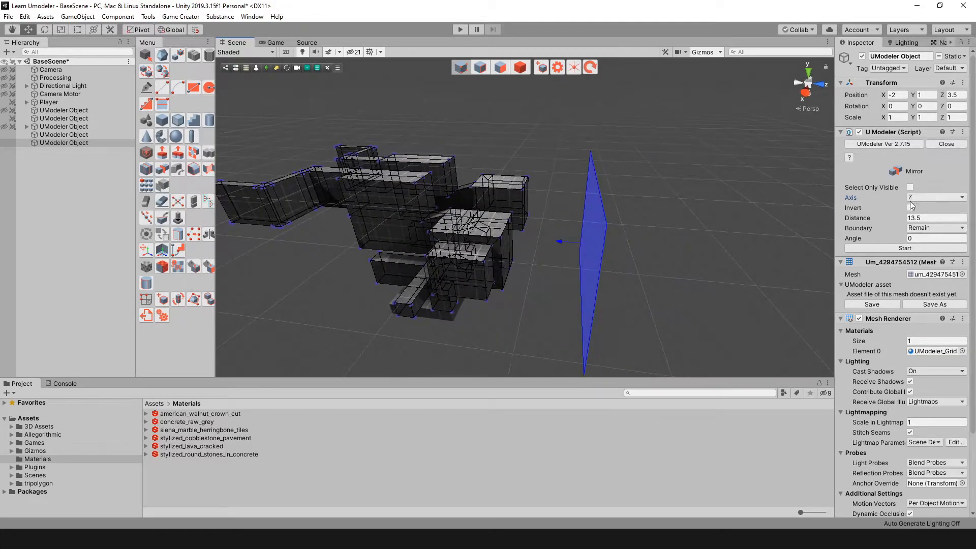
left_click_drag(618, 250, 452, 314)
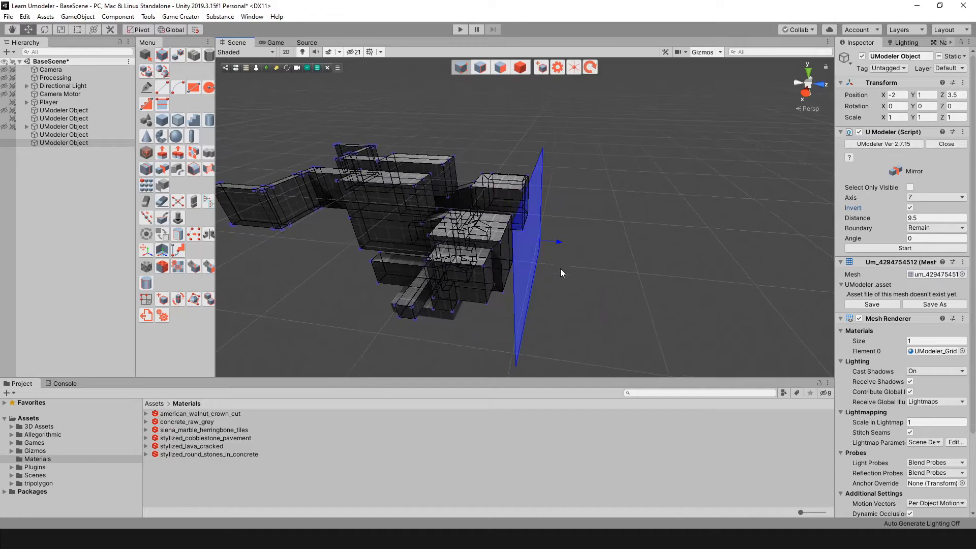
left_click_drag(559, 242, 549, 244)
mouse_move(512, 299)
left_mouse_down("alt")
mouse_move(563, 229)
mouse_move(546, 234)
mouse_move(551, 285)
mouse_move(501, 285)
mouse_move(299, 209)
mouse_move(458, 199)
mouse_move(571, 277)
mouse_move(565, 285)
mouse_move(567, 271)
mouse_move(514, 270)
mouse_move(525, 258)
mouse_move(579, 289)
mouse_move(503, 294)
left_mouse_up("alt")
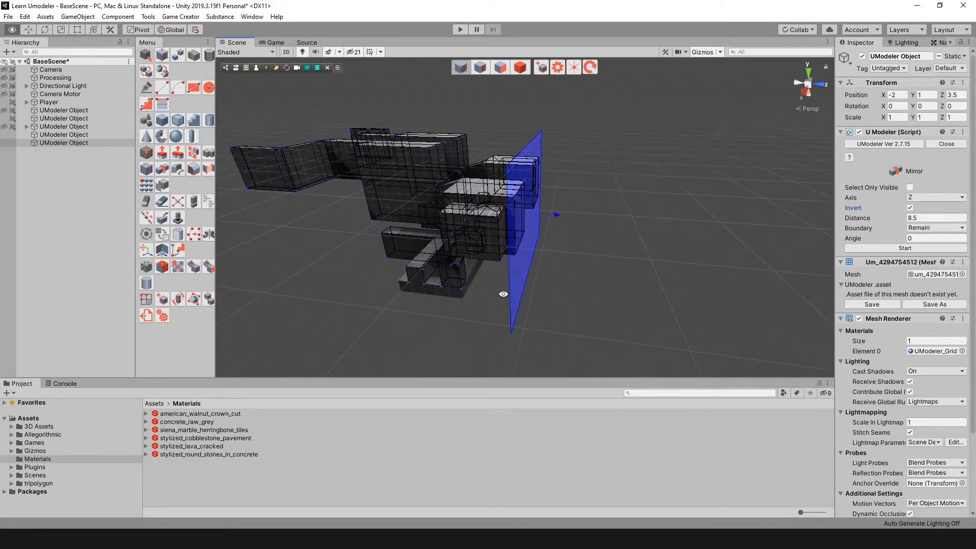
left_click(867, 247)
left_click_drag(589, 250, 602, 291, "alt")
left_click_drag(577, 262, 582, 294, "alt")
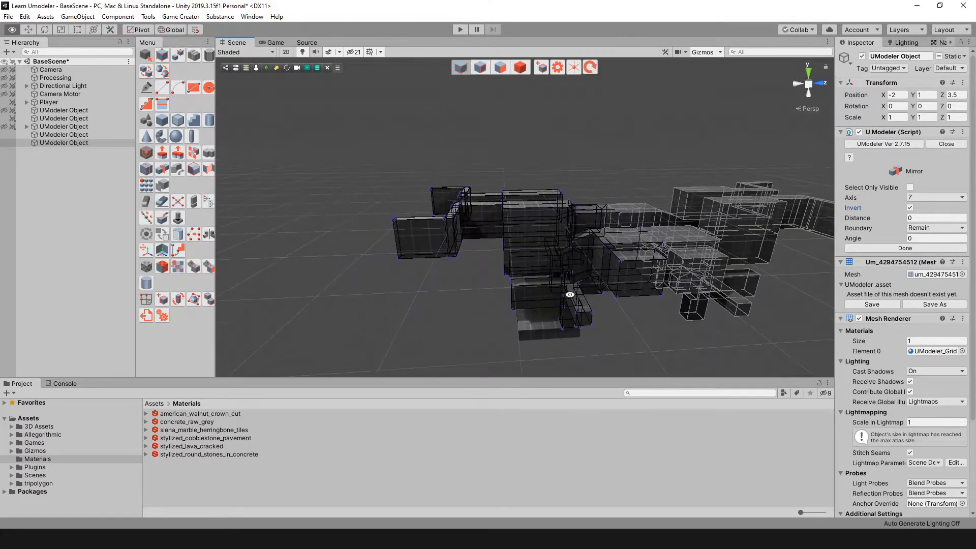
- Try shifting all vertices of the original half along Z in Vertex mode and undo the shift
left_click(461, 67)
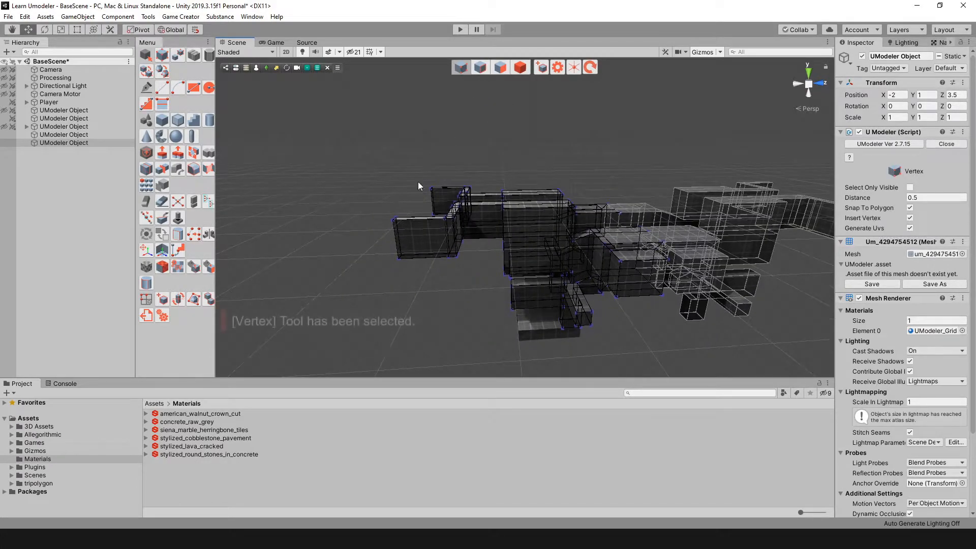
left_click_drag(480, 250, 622, 317)
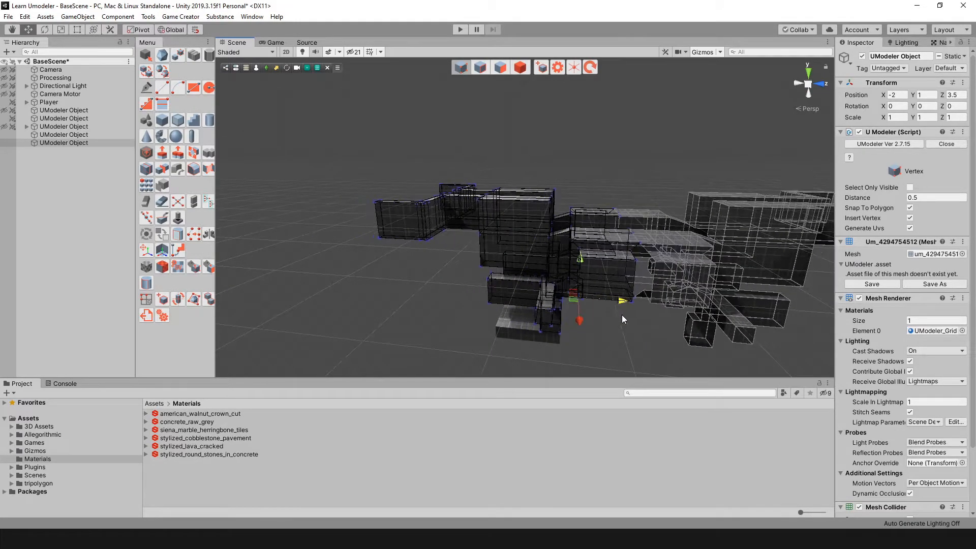
key("ctrl+z")
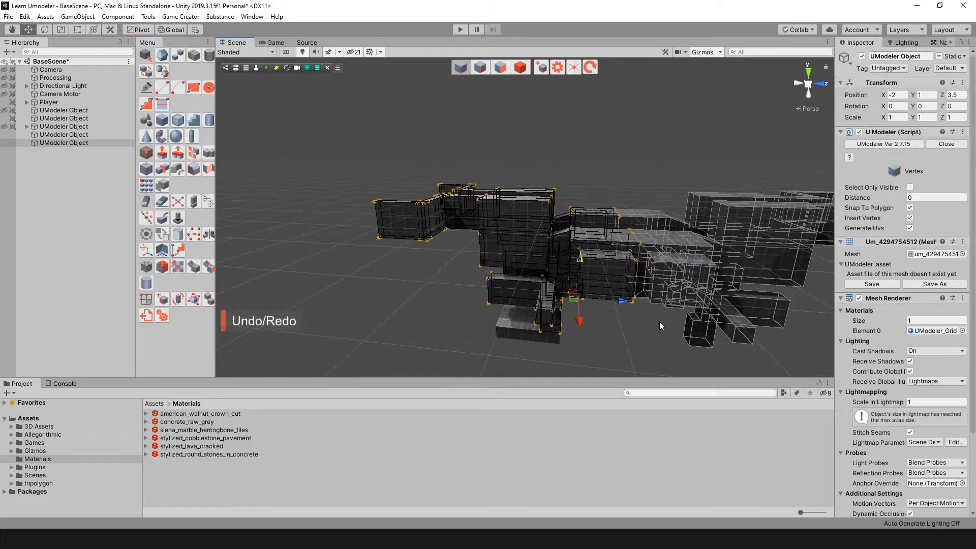
left_click_drag(689, 316, 667, 332, "alt")
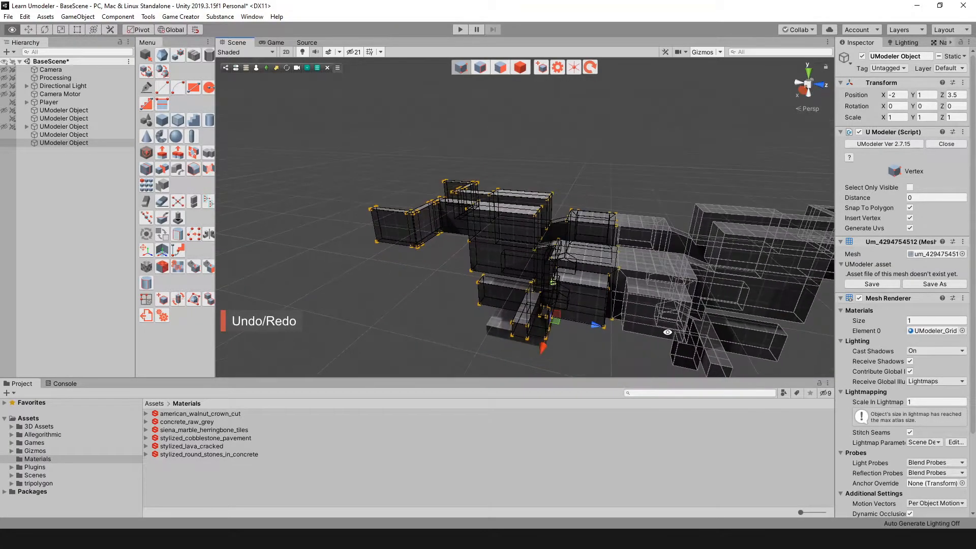
- In Polygon mode, extrude an end face of the original half 6 units along Z into a long bar
left_click_drag(684, 280, 604, 216, "alt")
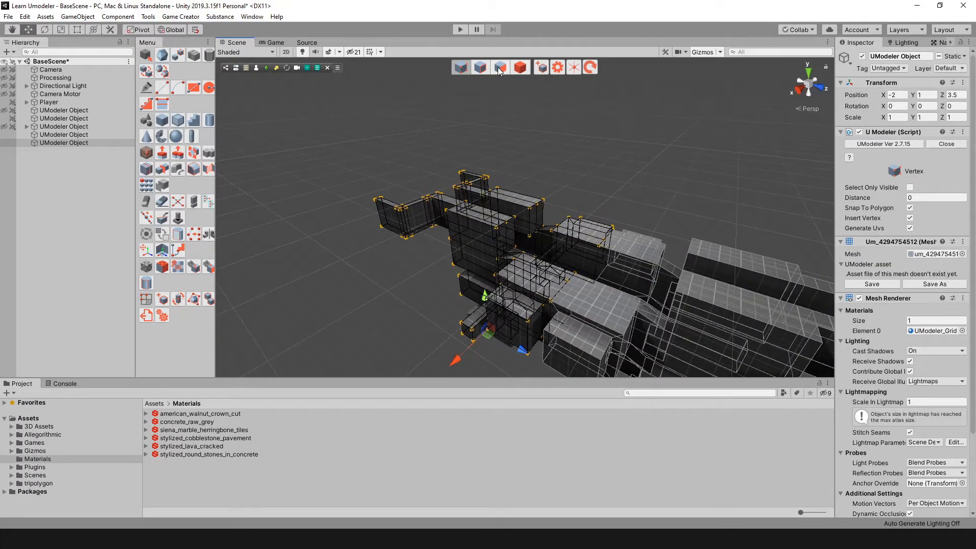
left_click_drag(550, 181, 534, 259, "alt")
left_click(572, 291)
left_click(539, 231)
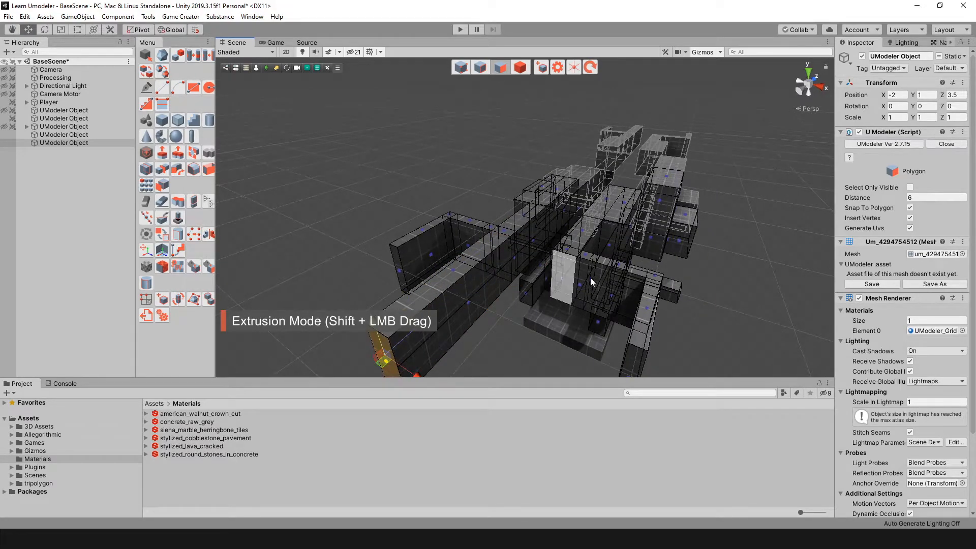
- Extrude the narrow upright face above the base about 5.5 units along Z beside the first bar
left_click_drag(580, 285, 534, 227, "alt")
left_click_drag(526, 261, 600, 211, "alt")
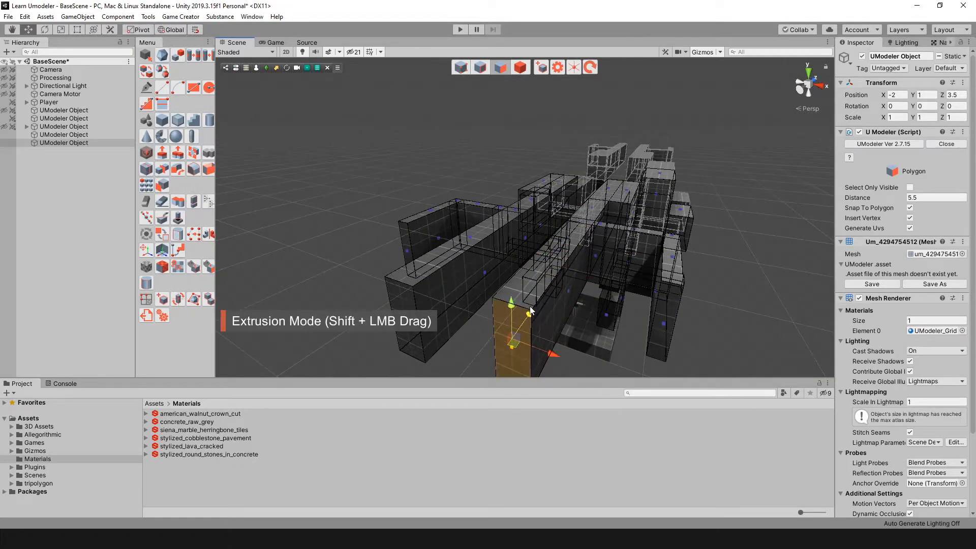
left_click_drag(670, 249, 529, 62, "alt")
- Switch to Object mode and move the whole mirrored object along the Z axis to position Z 2
left_click(520, 68)
left_click_drag(549, 132, 370, 266, "alt")
left_click_drag(429, 287, 465, 260)
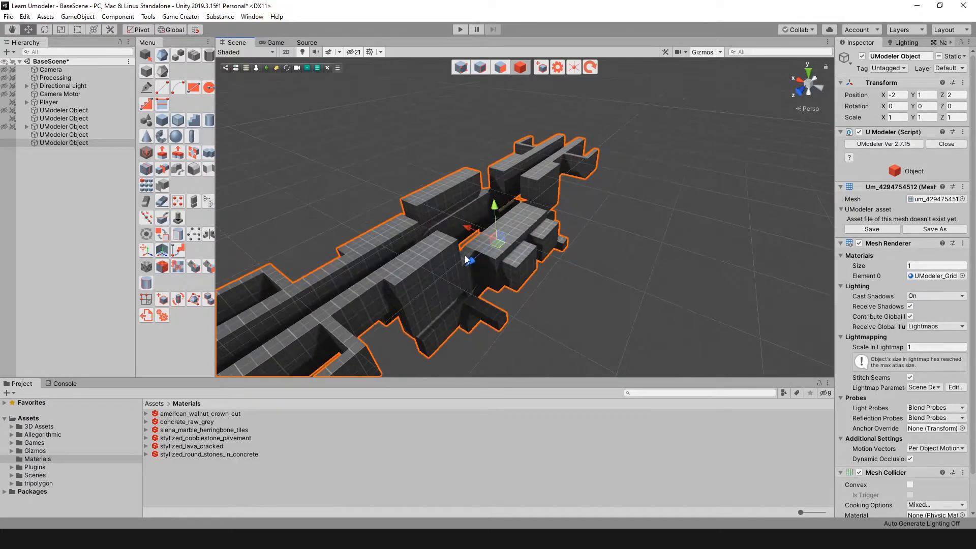
- In Polygon mode, raise the top face of the middle block on the original half along Y while the Z mirror is active
left_click(163, 171)
left_click_drag(533, 248, 523, 214, "alt")
left_click(507, 68)
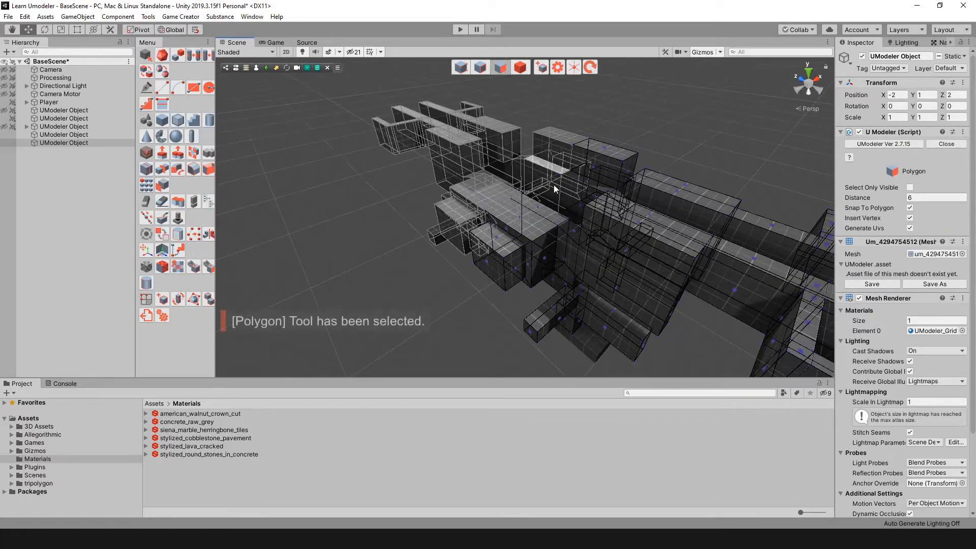
left_click(527, 219)
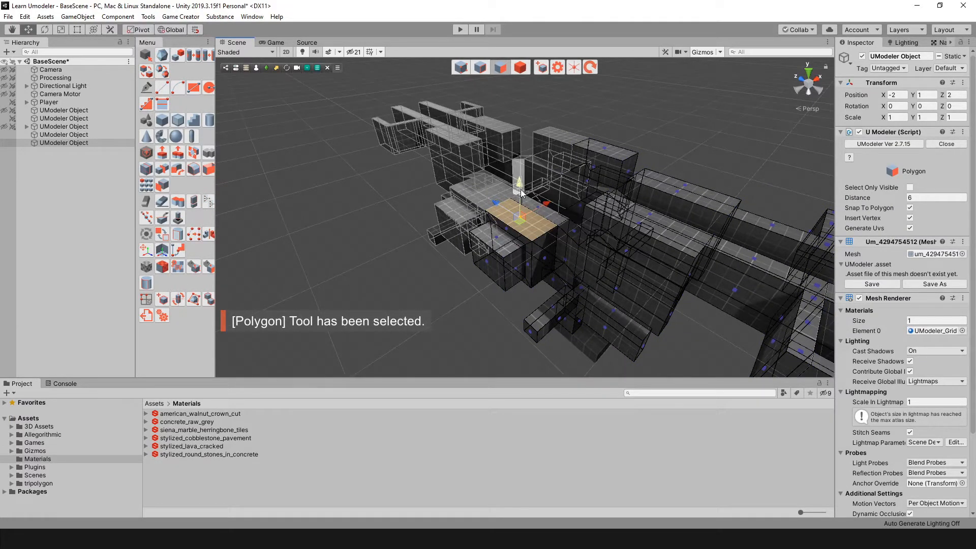
left_click_drag(520, 160, 520, 139, "alt")
left_click(519, 70)
- Select the whole structure in Object mode and finish its live Z-axis mirror with the Mirror tool
left_click_drag(568, 100, 510, 230, "alt")
middle_click_drag(510, 230, 519, 191)
left_click_drag(519, 191, 610, 245, "alt")
left_click(593, 283)
left_click(587, 216)
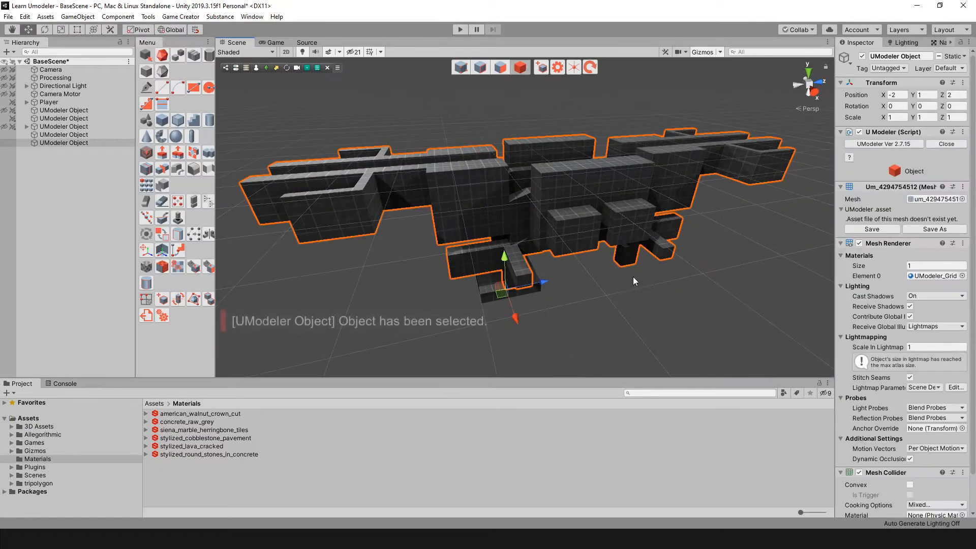
left_click(162, 169)
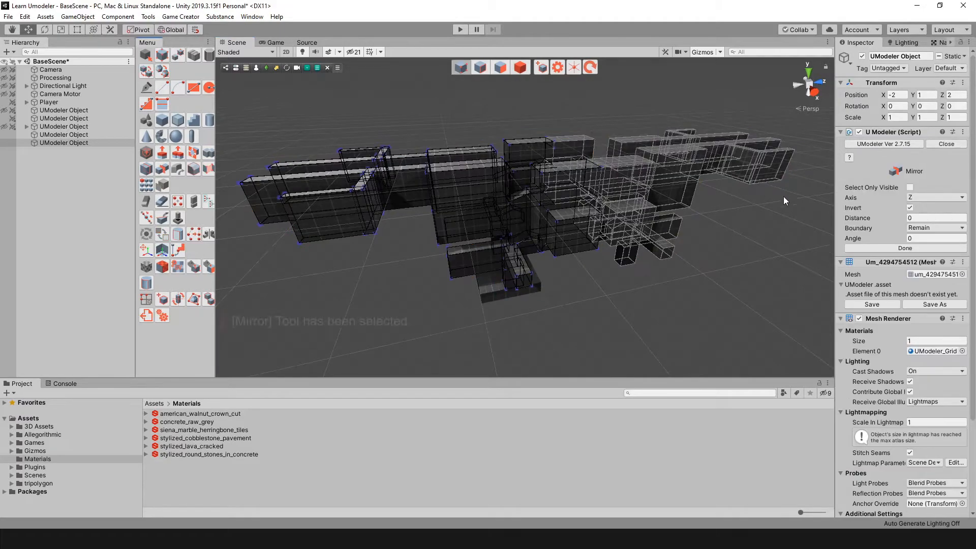
left_click(888, 248)
left_click_drag(691, 220, 723, 225, "alt")
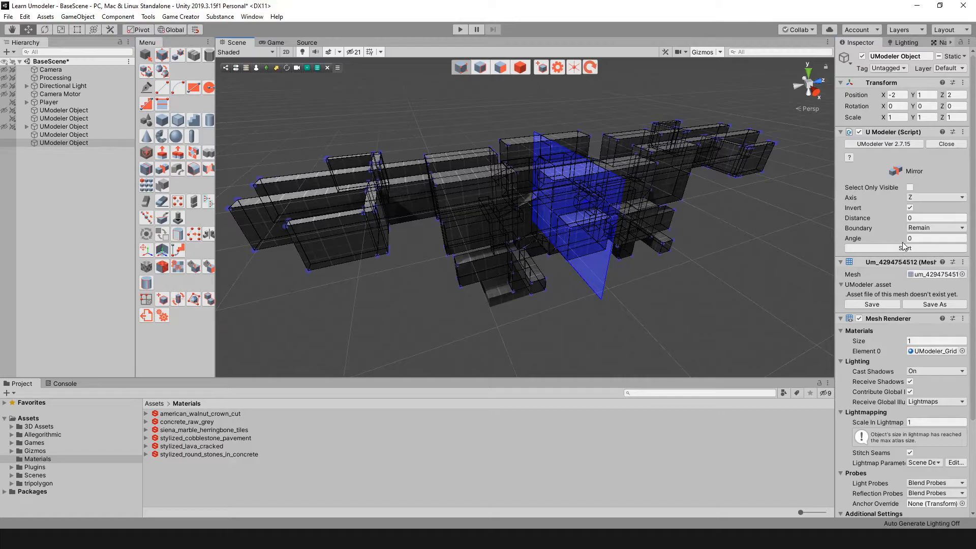
- Set the mirror axis to Y, move the mirror plane up to a distance of 5, and start the mirror
left_click(928, 220)
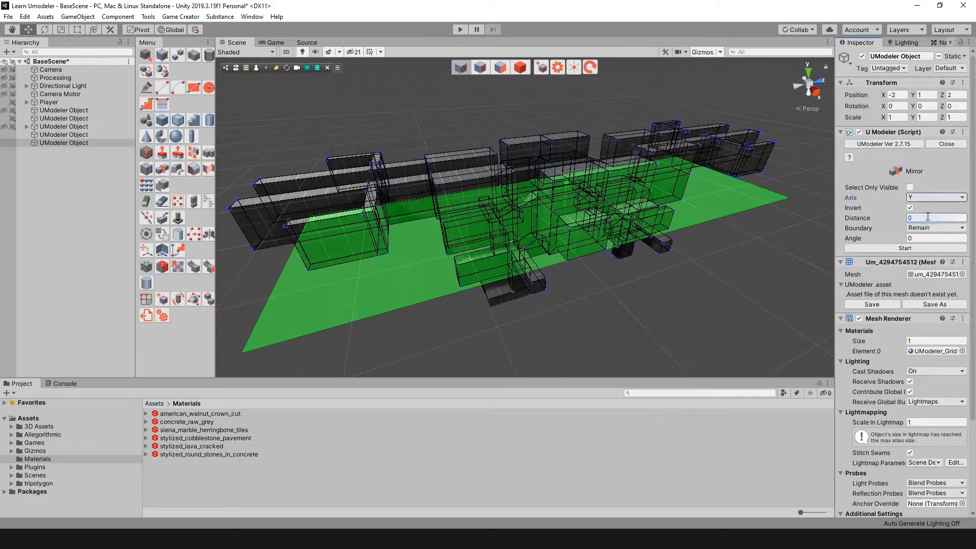
left_click_drag(586, 254, 557, 247, "alt")
left_click_drag(513, 208, 511, 152)
left_click_drag(435, 147, 569, 223, "alt")
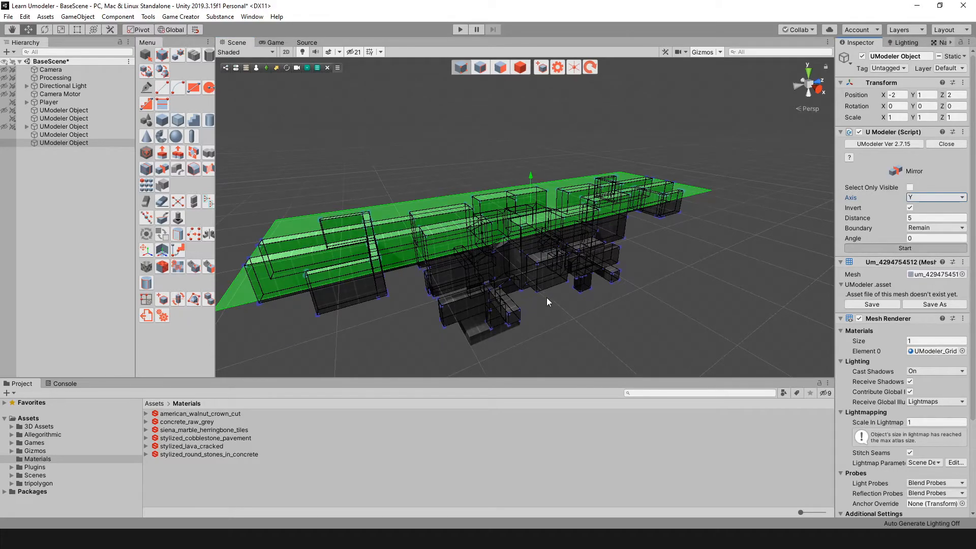
left_click_drag(541, 300, 589, 292, "alt")
left_click(912, 247)
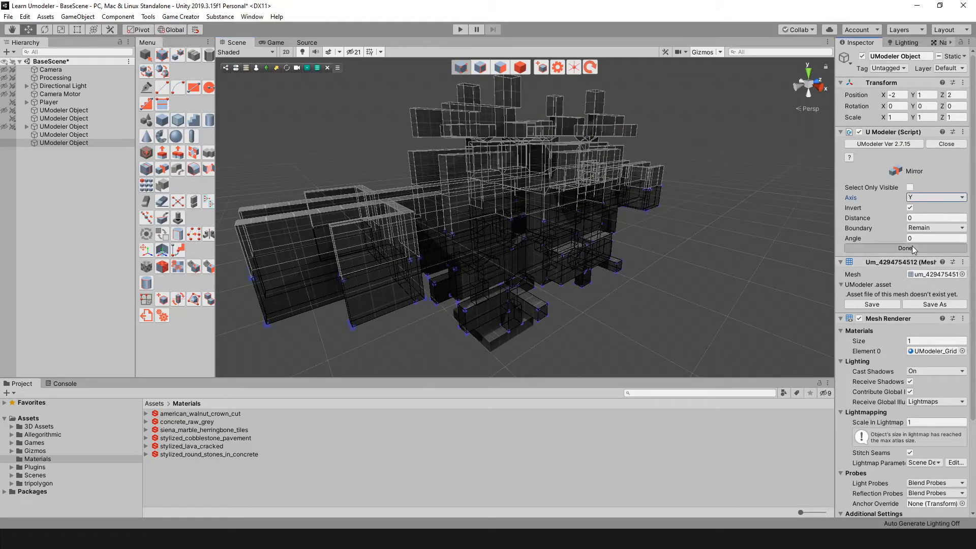
- In Object mode, move the whole mirrored structure along the Z axis to position Z 1.5
left_click(521, 68)
left_click_drag(508, 204, 539, 243, "alt")
mouse_move(492, 305)
left_mouse_down()
mouse_move(463, 295)
mouse_move(475, 304)
left_mouse_up()
left_click_drag(513, 255, 544, 230, "alt")
scroll(579, 188, "down", 4, "alt")
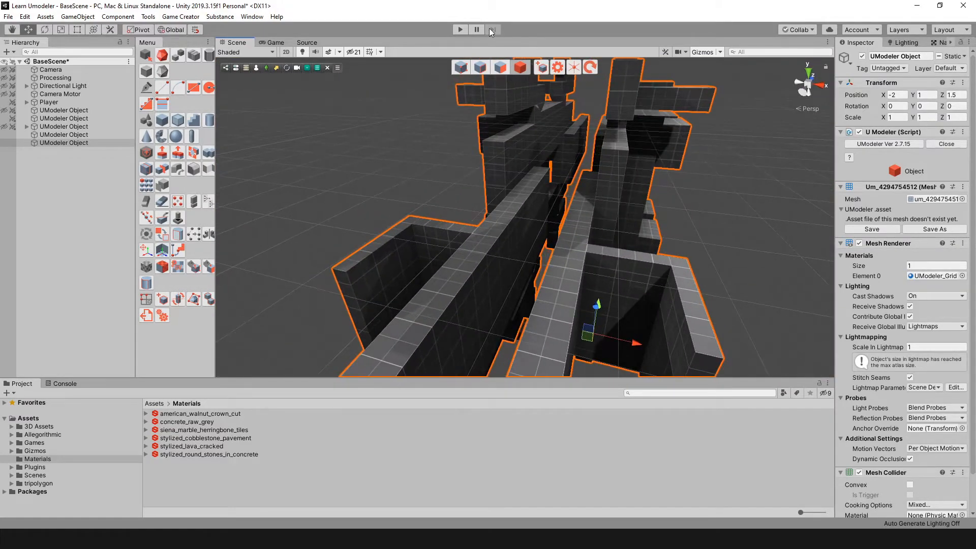
- Run the game, walk the character through the mirrored level to inspect it, and end the playtest
left_click(460, 29)
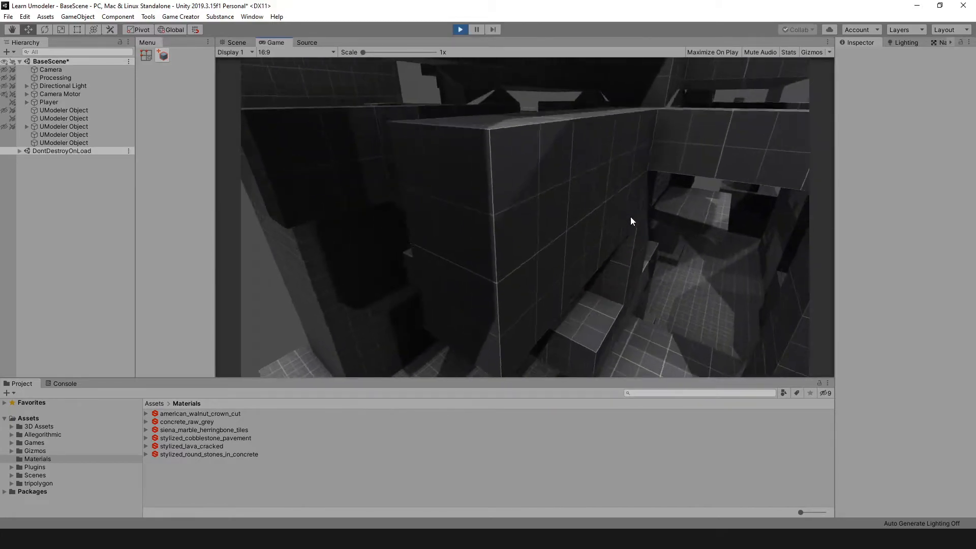
key("w")
key("w")
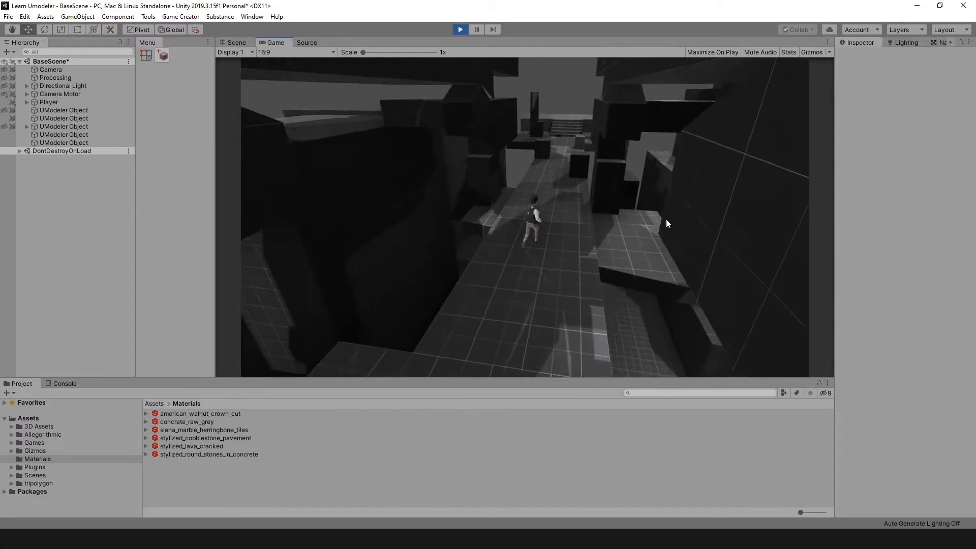
key("w")
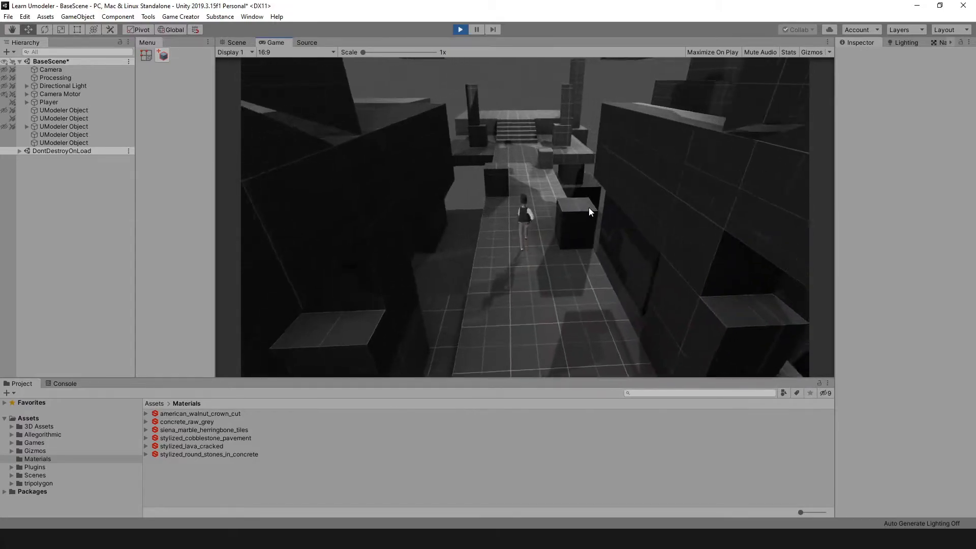
key("w")
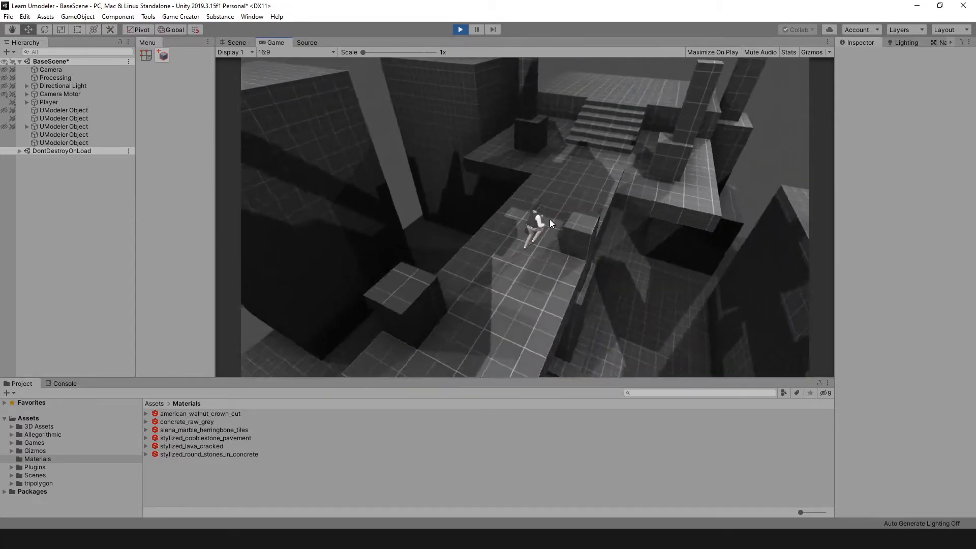
key("w")
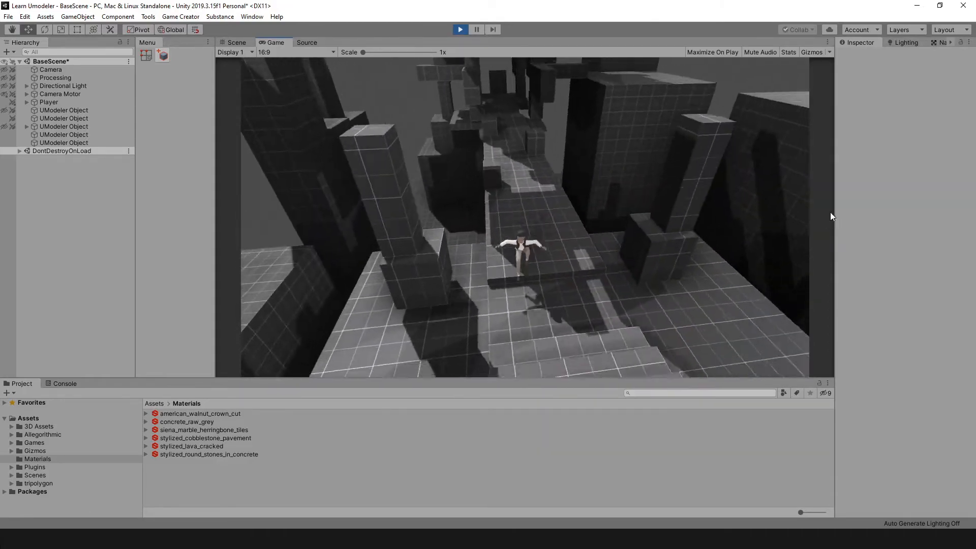
key("w")
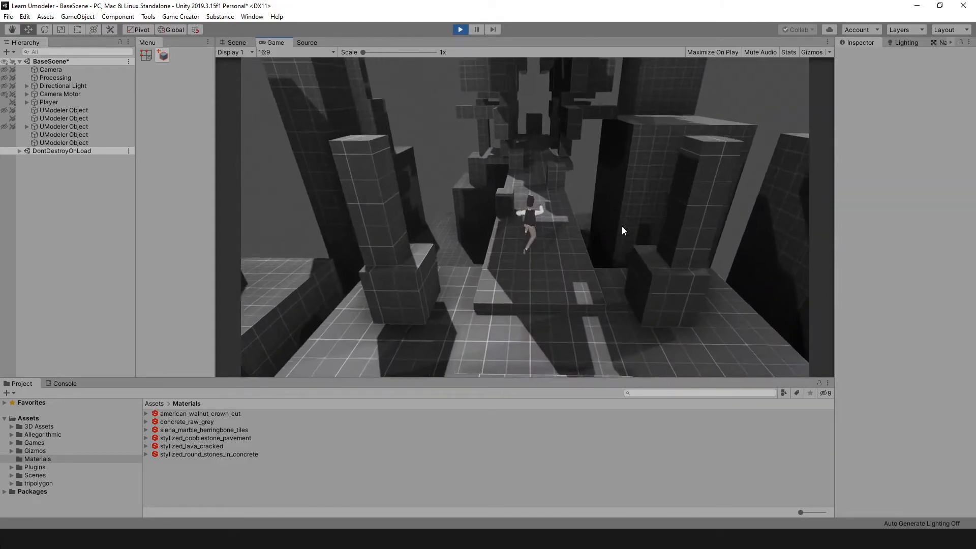
key("w")
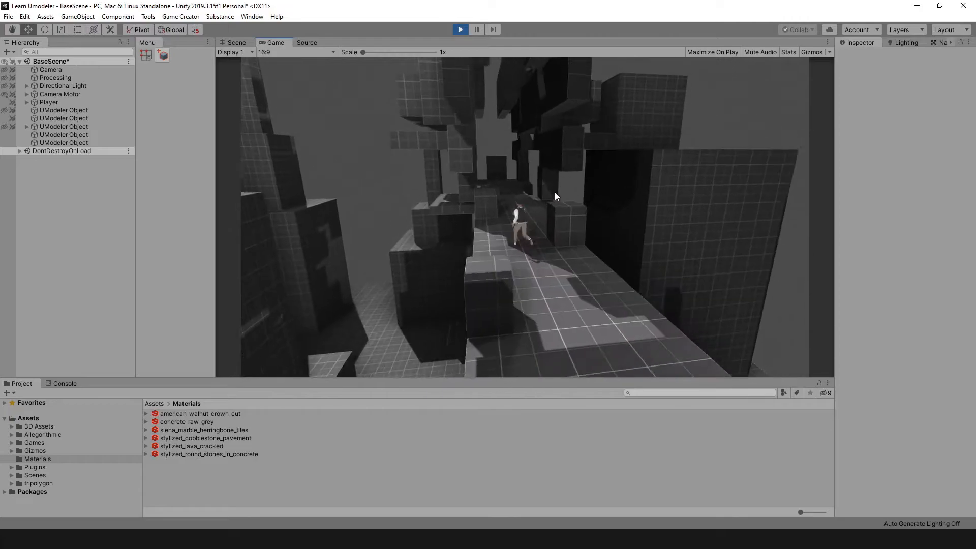
key("w")
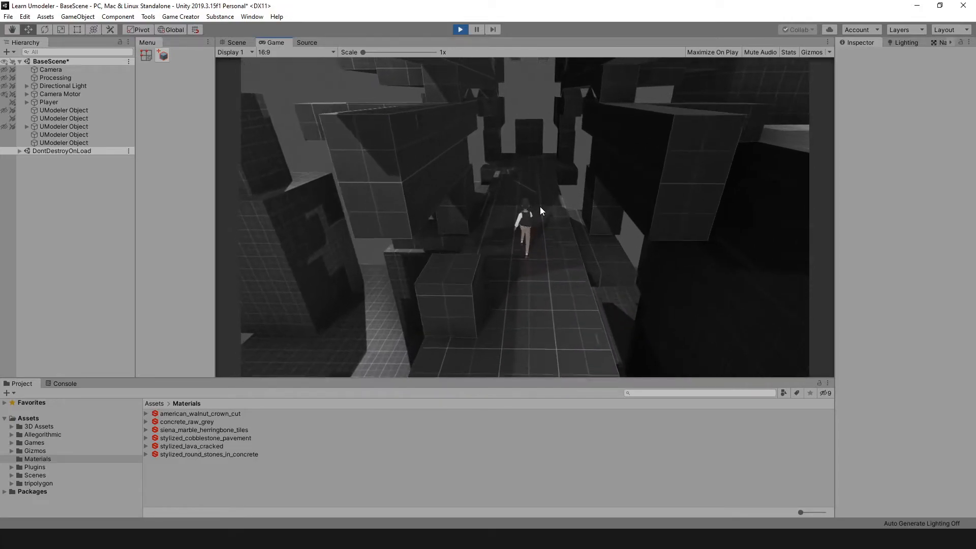
key("w")
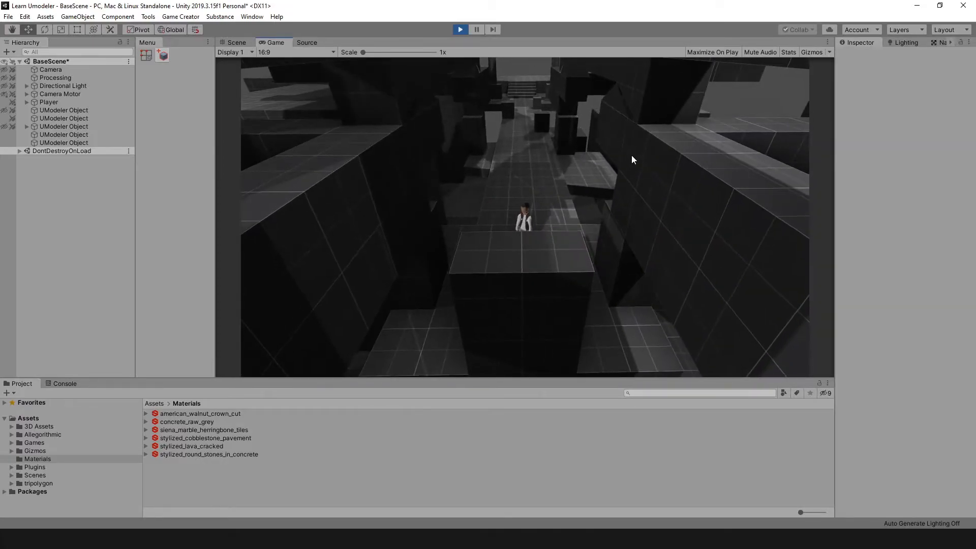
key("w")
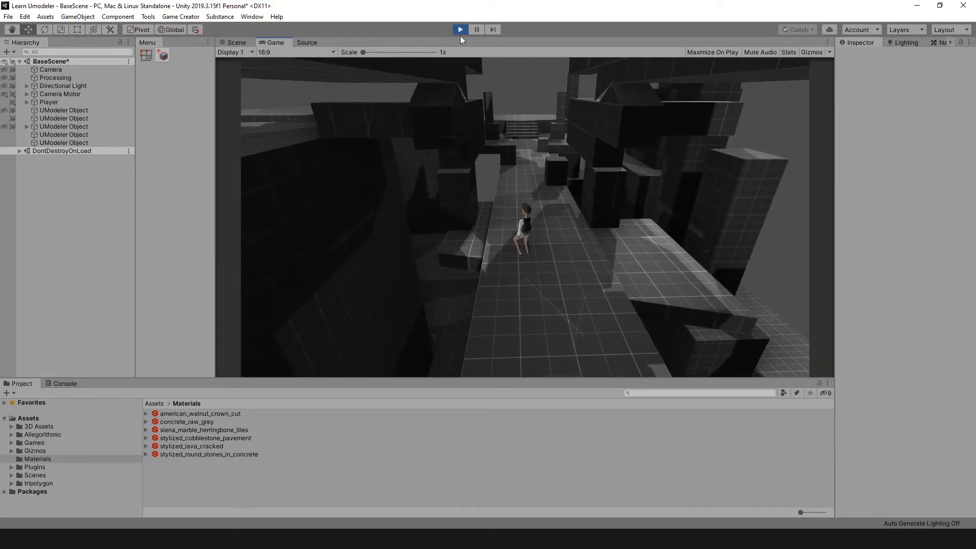
left_click(459, 32)
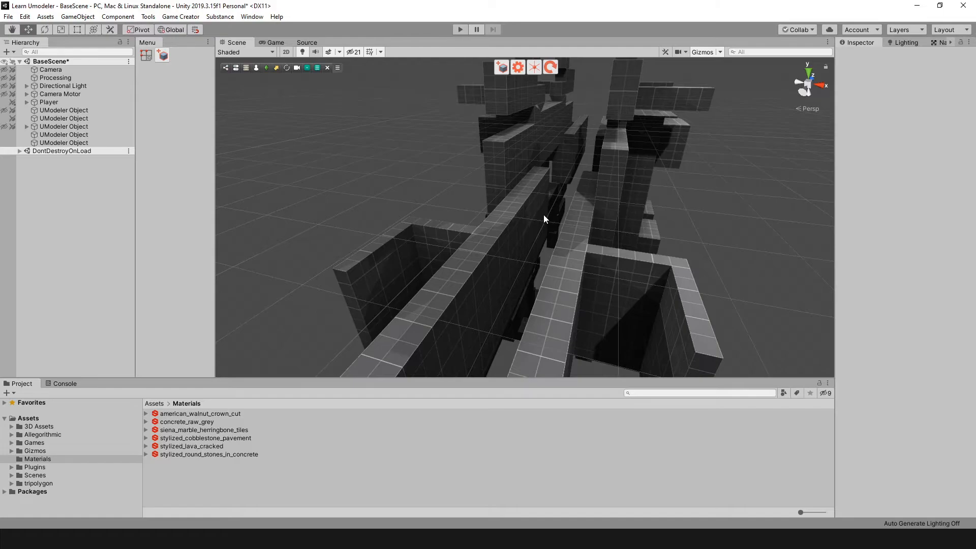
- Select the mirrored structure in the scene and finish its live Y-axis mirror with the Mirror tool
scroll(544, 214, "down", 6)
left_click_drag(543, 214, 527, 174, "alt")
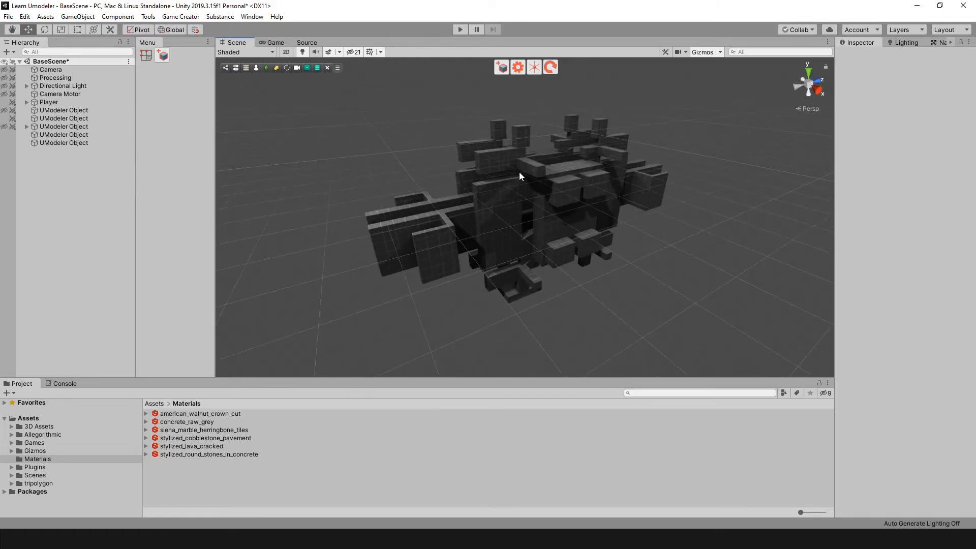
left_click(500, 128)
left_click(520, 70)
left_click_drag(721, 275, 594, 292, "alt")
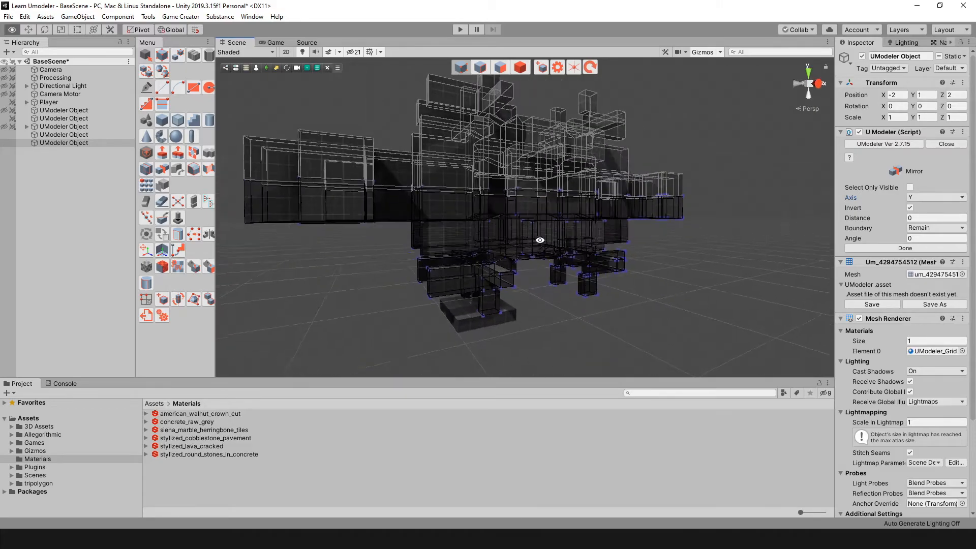
left_click(912, 248)
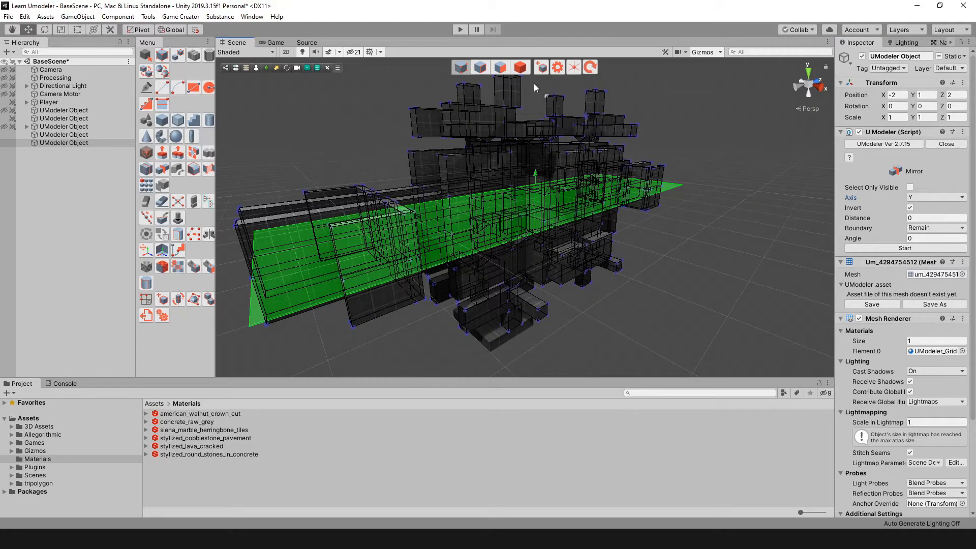
- Switch to Object mode and shift the finished structure along Z to position Z 1.5
left_click(523, 71)
left_click_drag(636, 195, 481, 305, "alt")
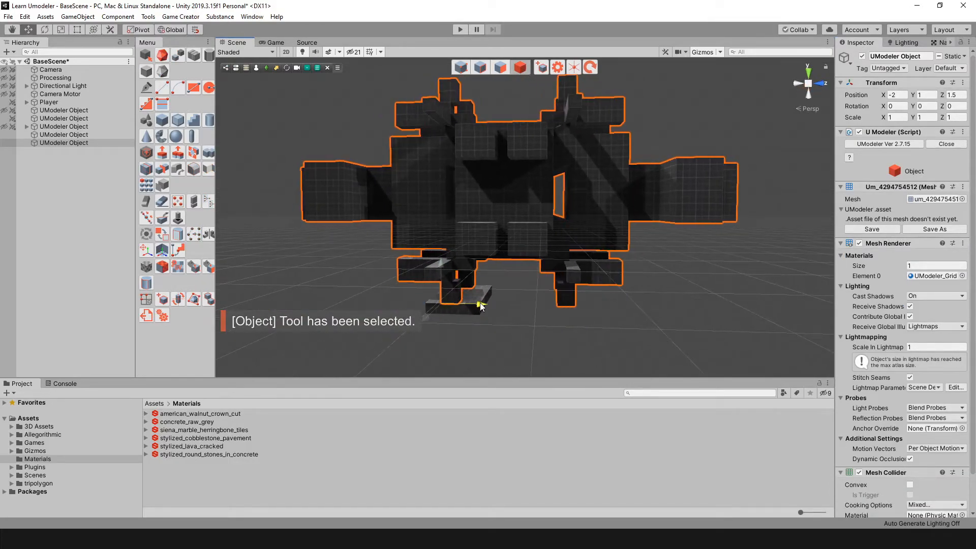
left_click_drag(556, 262, 547, 227, "alt")
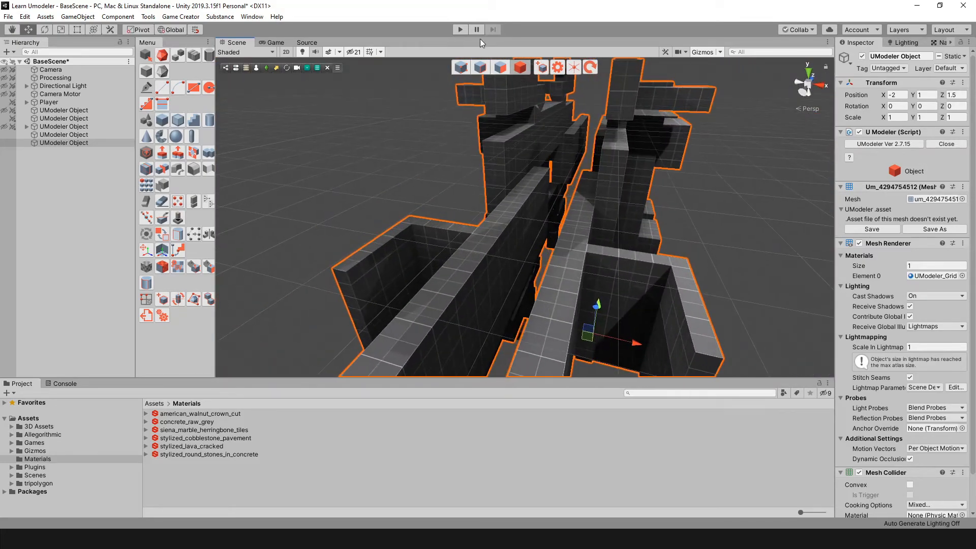
- Playtest the level again, running the character forward between the mirrored blocks to examine the layout
left_click(460, 29)
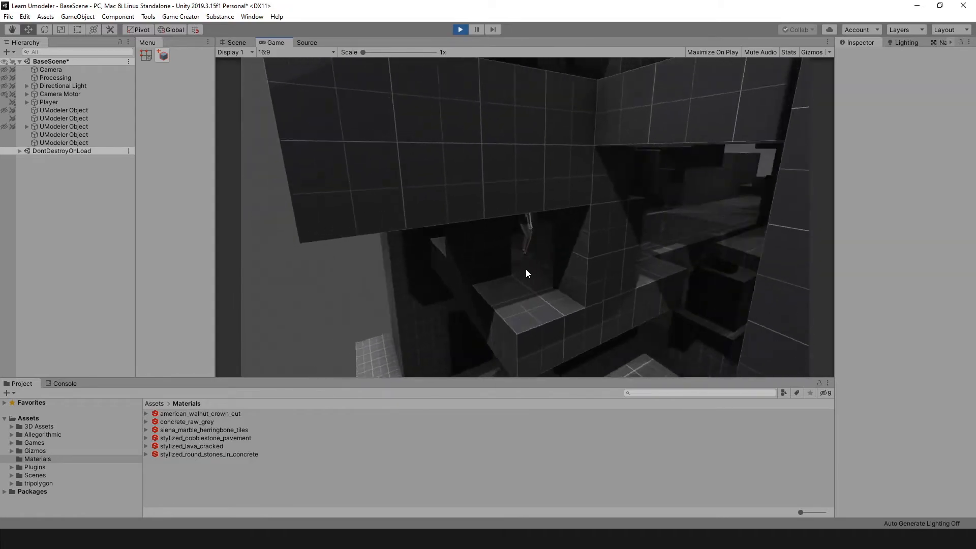
key("w")
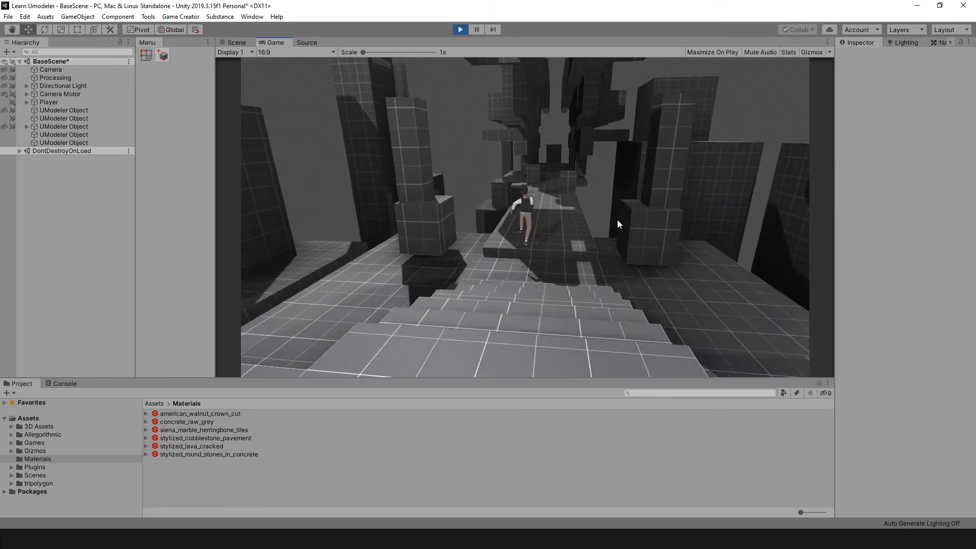
key("w")
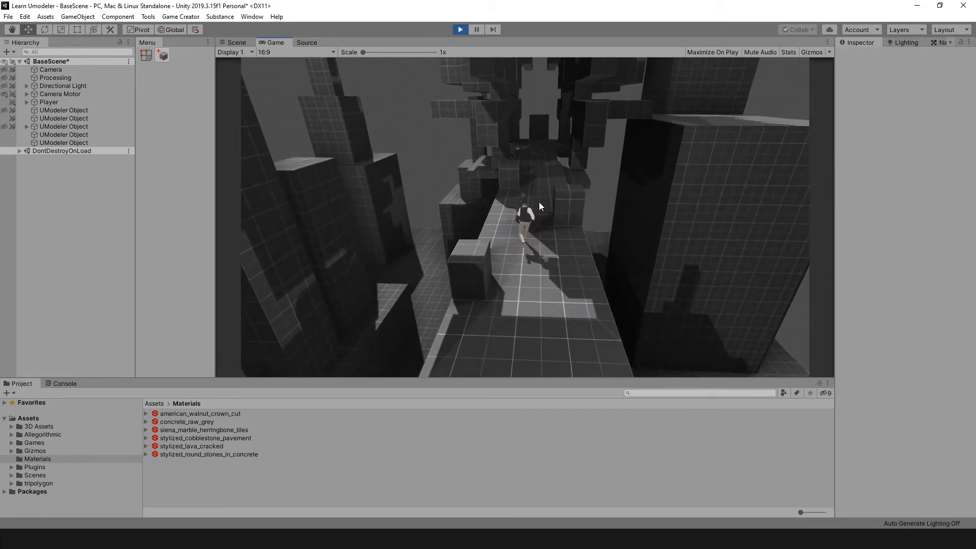
key("w")
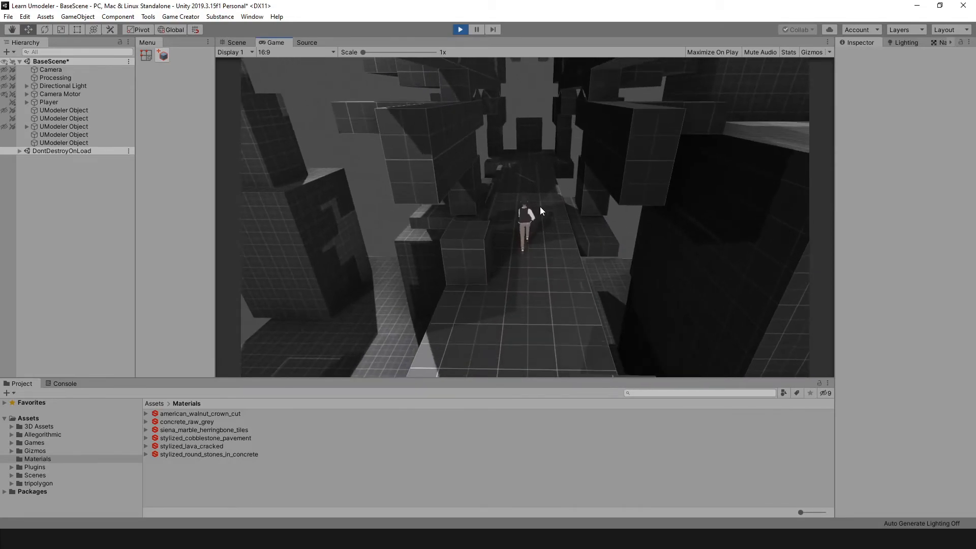
key("w")
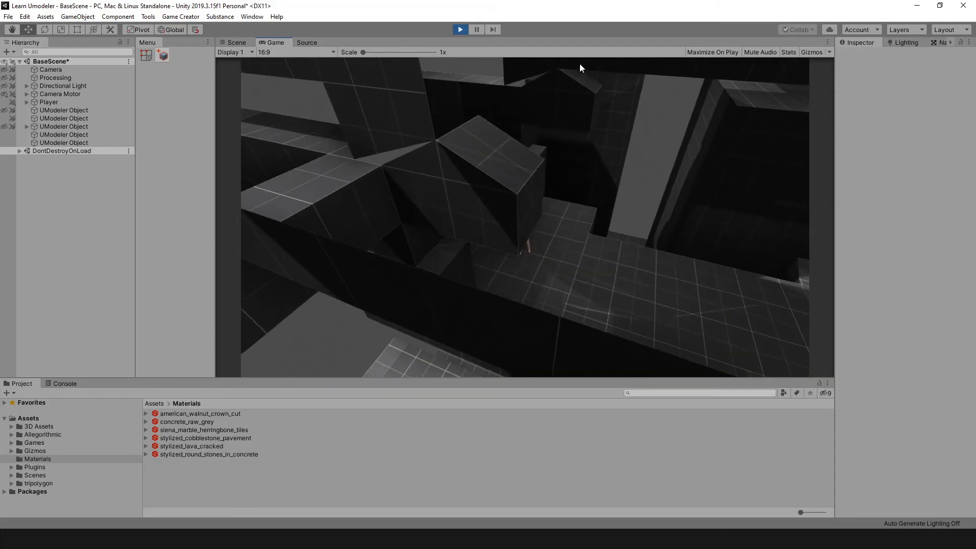
key("w")
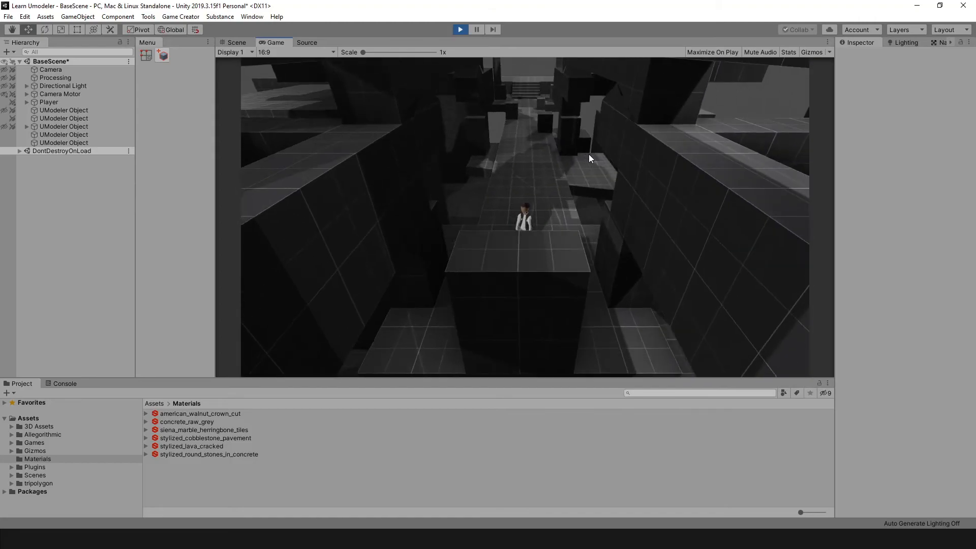
key("w")
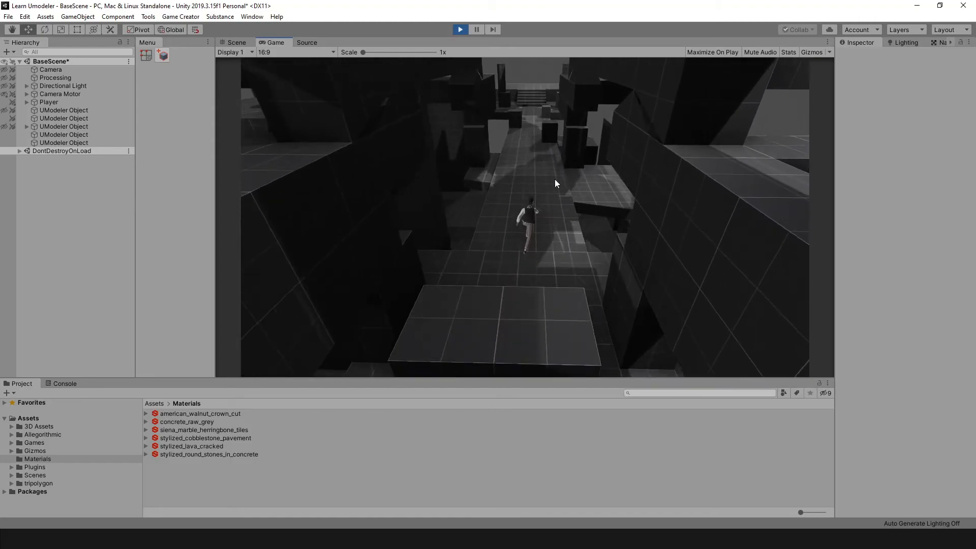